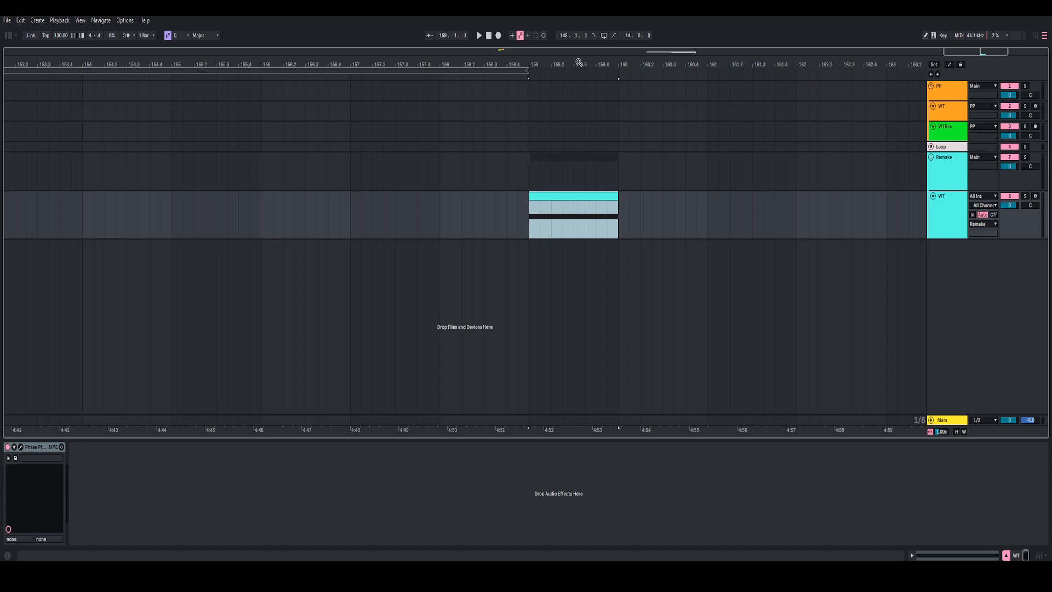
# - Open the WT track's C2 clip to view its note, and open the track's Phase Plant instrument
pyautogui.scroll(1, 586, 65)
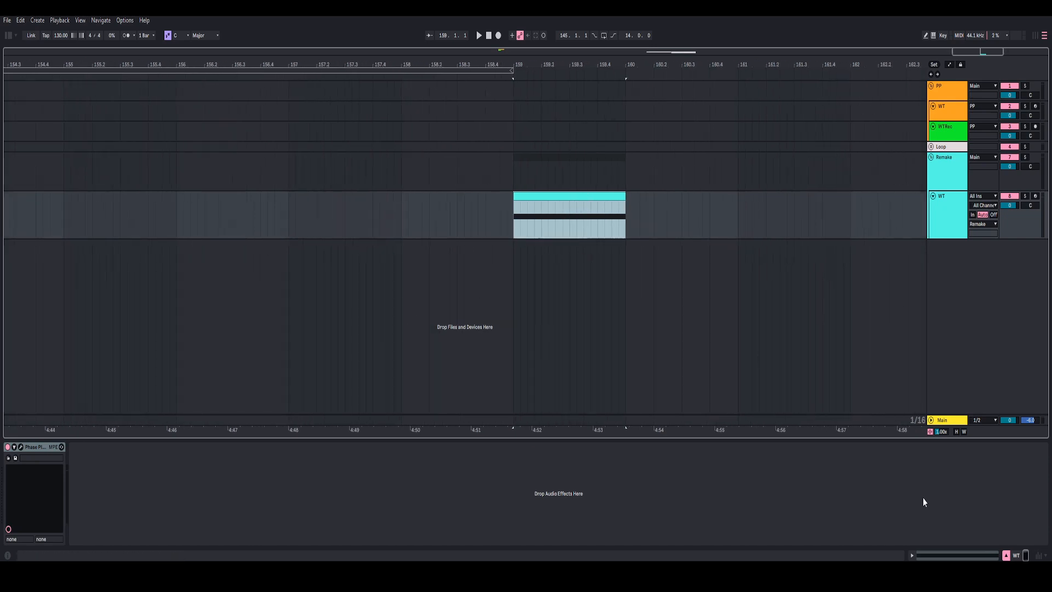
pyautogui.click(953, 557)
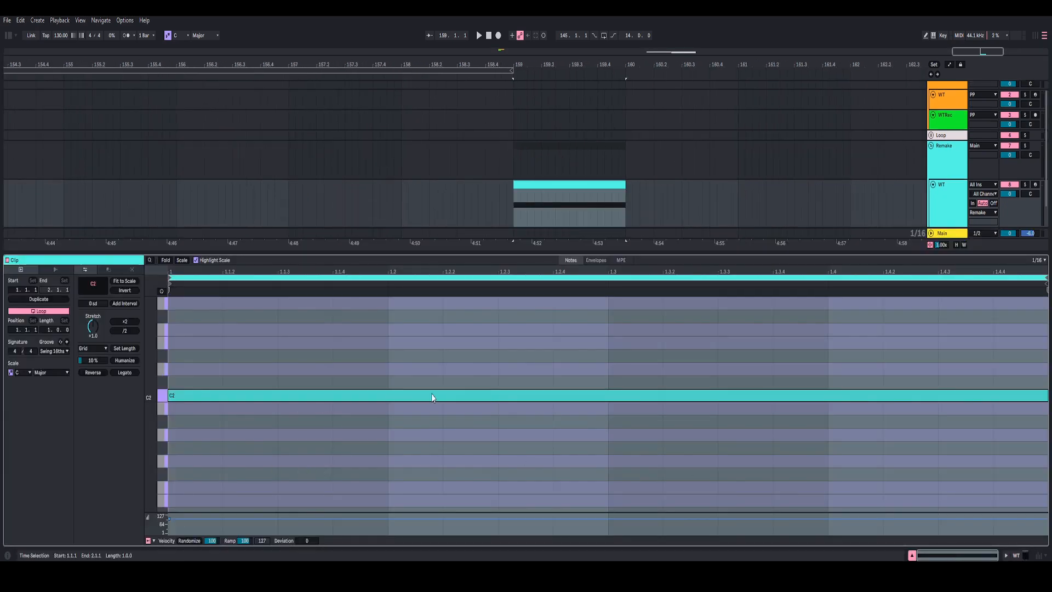
pyautogui.hotkey('shift', 'Tab')
pyautogui.click(21, 447)
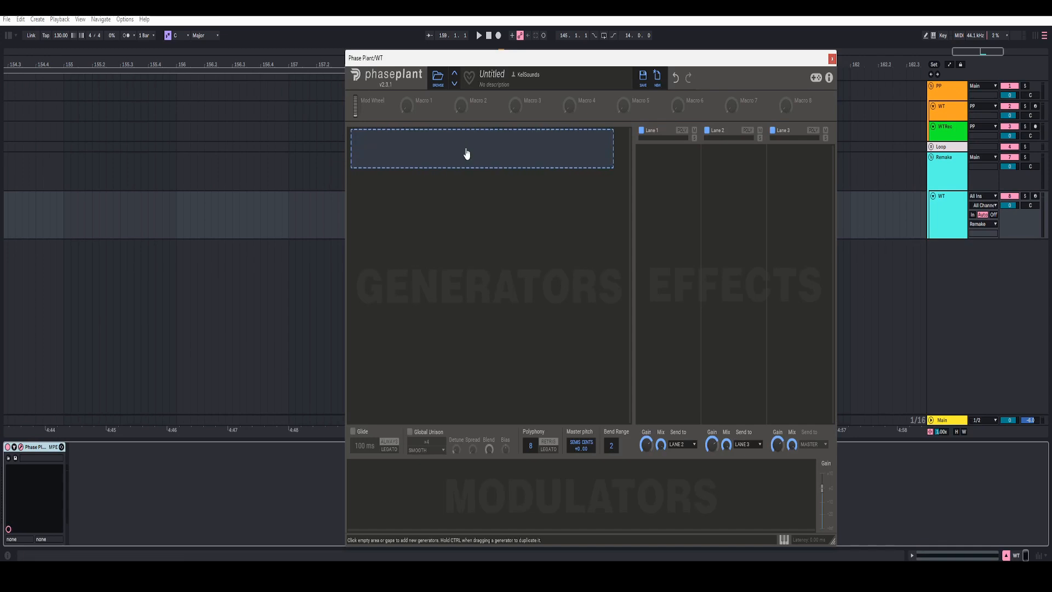
# - Add an Analog generator and enable its Smooth unison with 6 voices
pyautogui.click(465, 149)
pyautogui.click(478, 183)
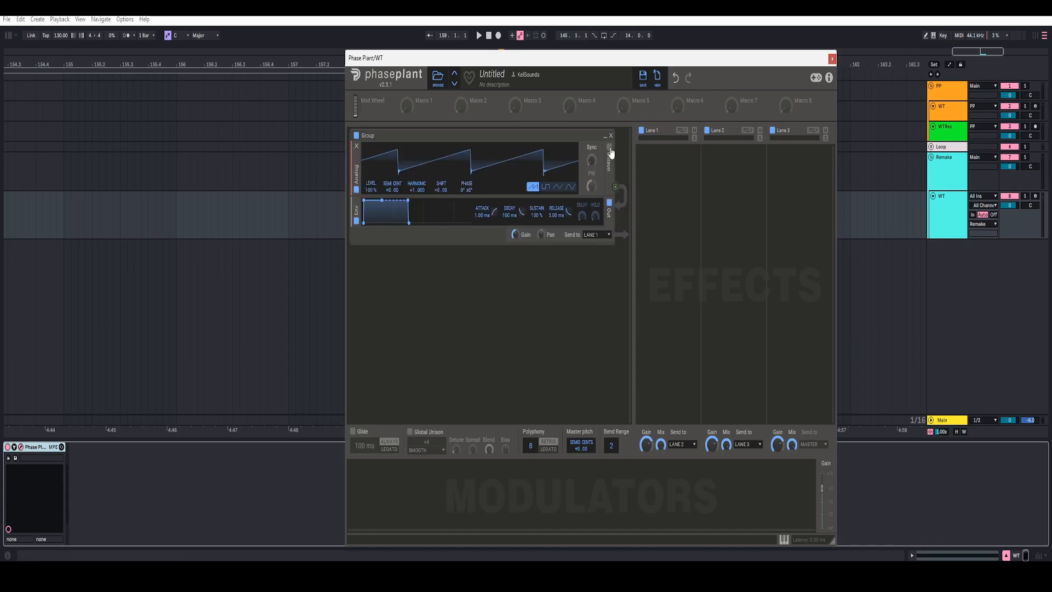
pyautogui.click(608, 147)
pyautogui.moveTo(435, 204); pyautogui.dragTo(435, 190)
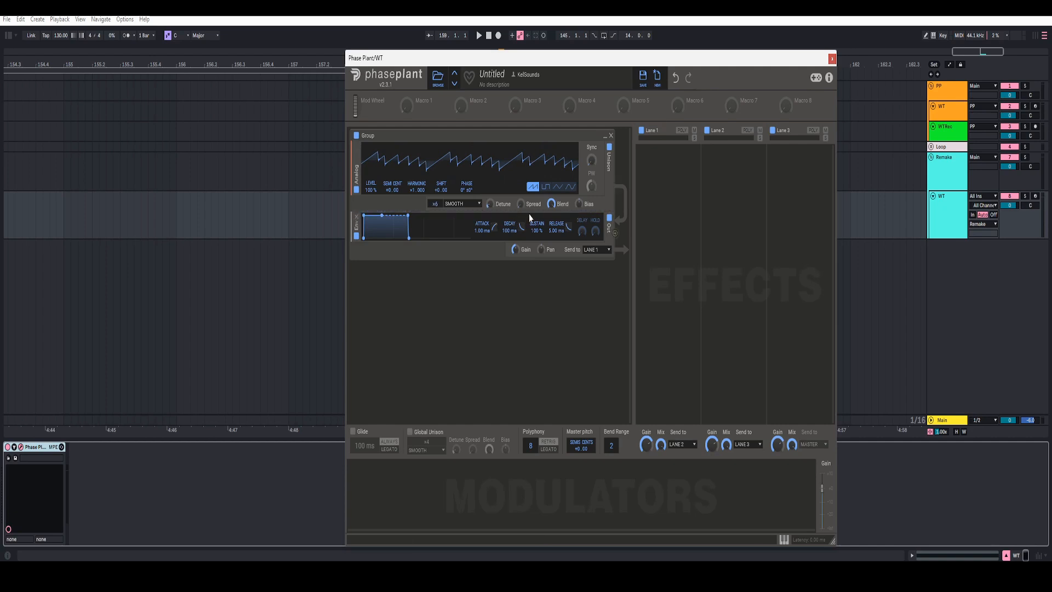
# - Set the generator group's envelope to a 10 ms attack, 83 % sustain and 500 ms release
pyautogui.rightClick(554, 232)
pyautogui.write('500 ms')
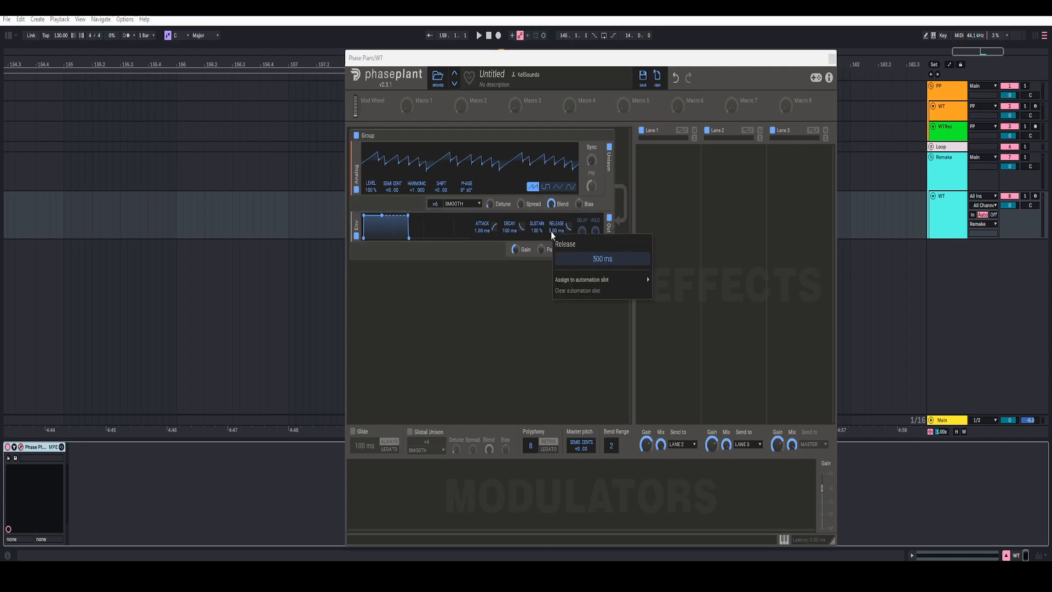
pyautogui.press('Return')
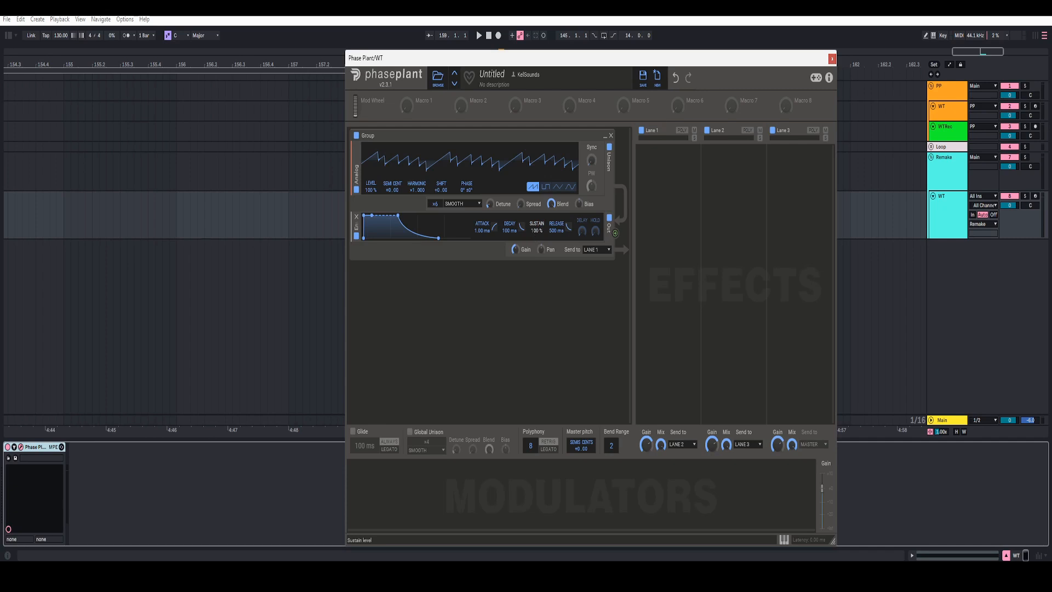
pyautogui.moveTo(536, 230); pyautogui.dragTo(536, 238)
pyautogui.doubleClick(482, 232)
# - Insert an Overdrive distortion with about 12 dB drive, followed by a Mix module, between the oscillator and the envelope
pyautogui.click(492, 213)
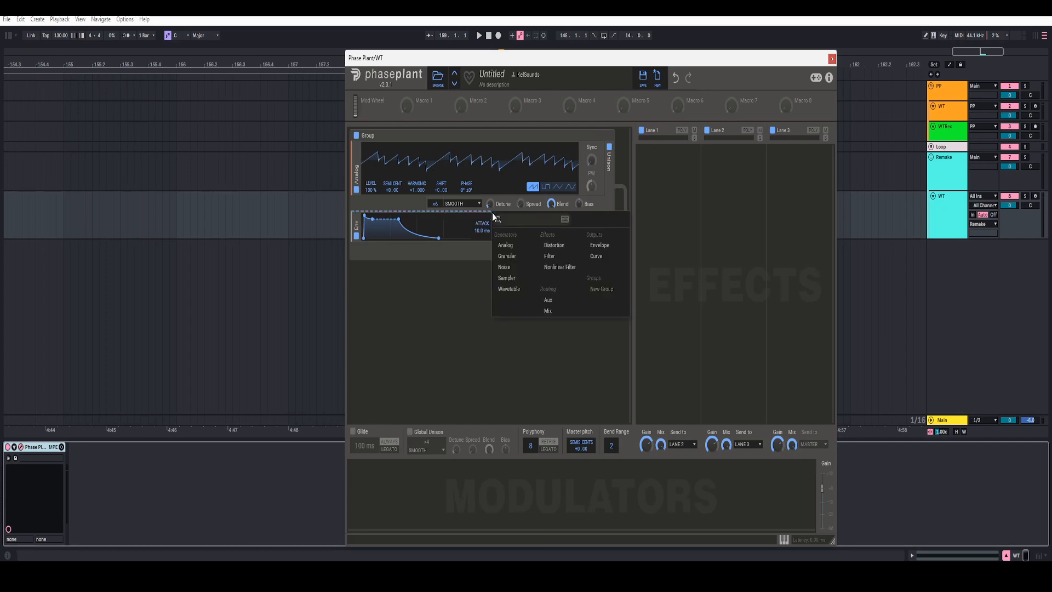
pyautogui.click(553, 245)
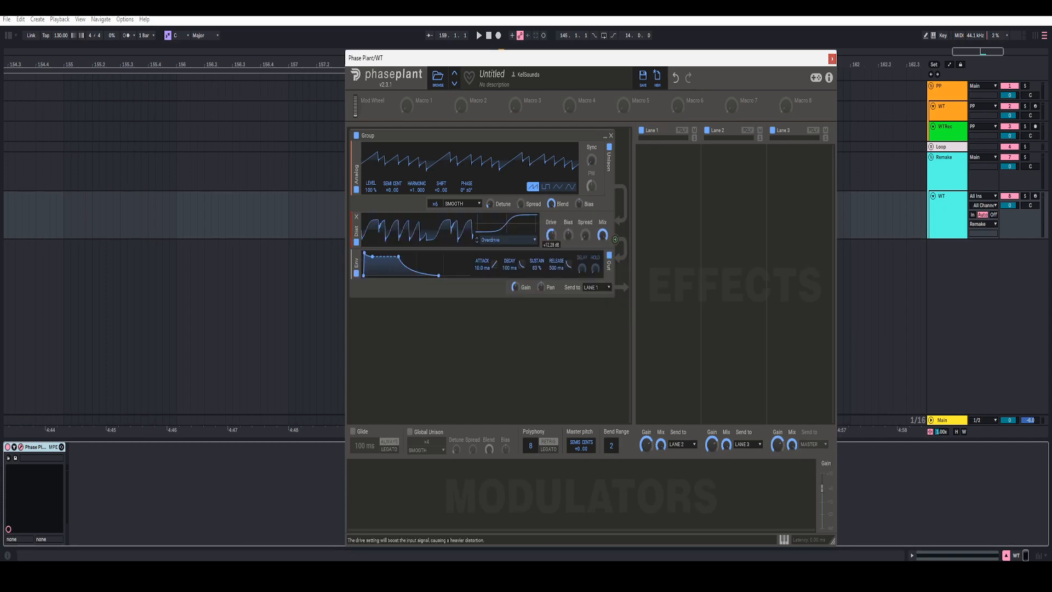
pyautogui.click(559, 250)
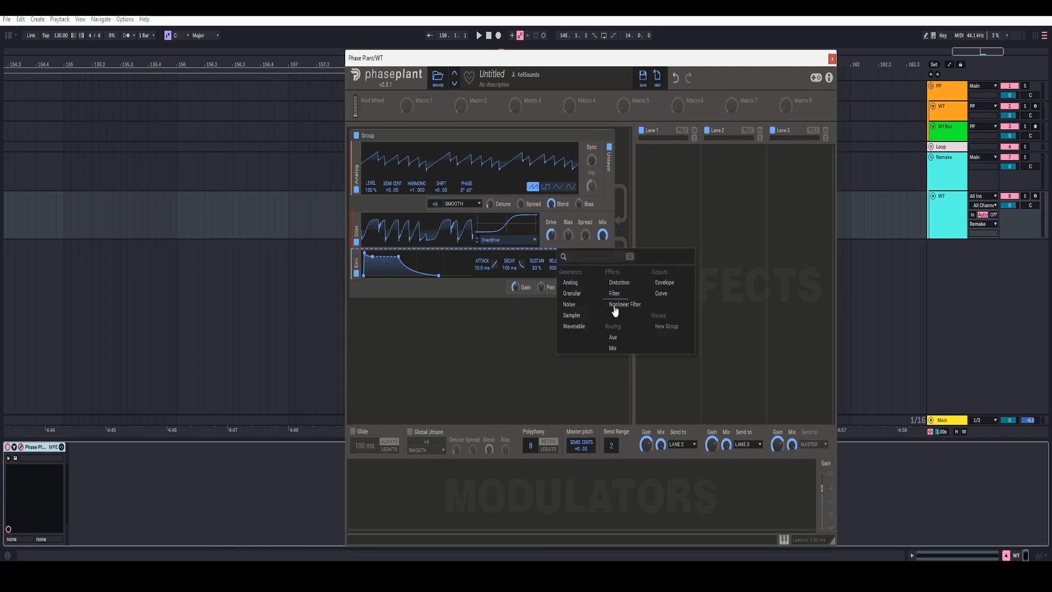
pyautogui.click(612, 348)
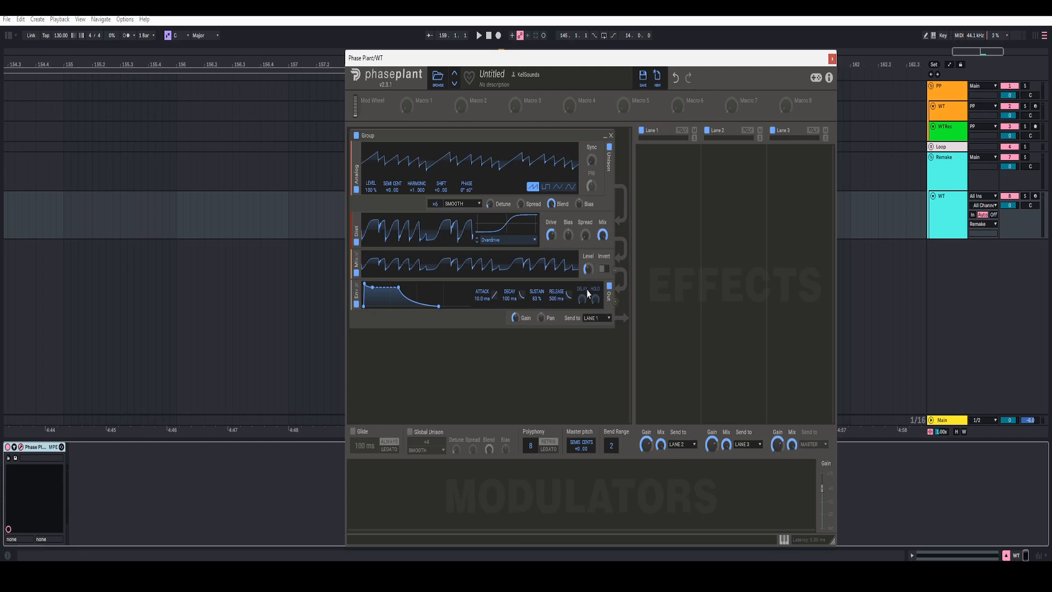
# - Switch the Analog oscillator to a square waveform while playing the clip
pyautogui.press('space')
pyautogui.press('space')
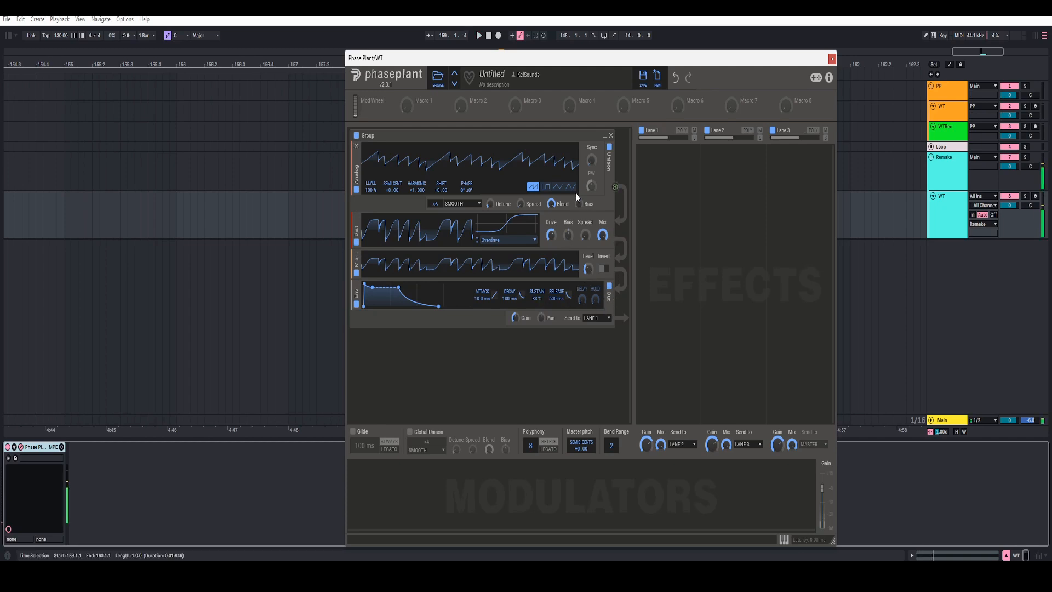
pyautogui.click(546, 186)
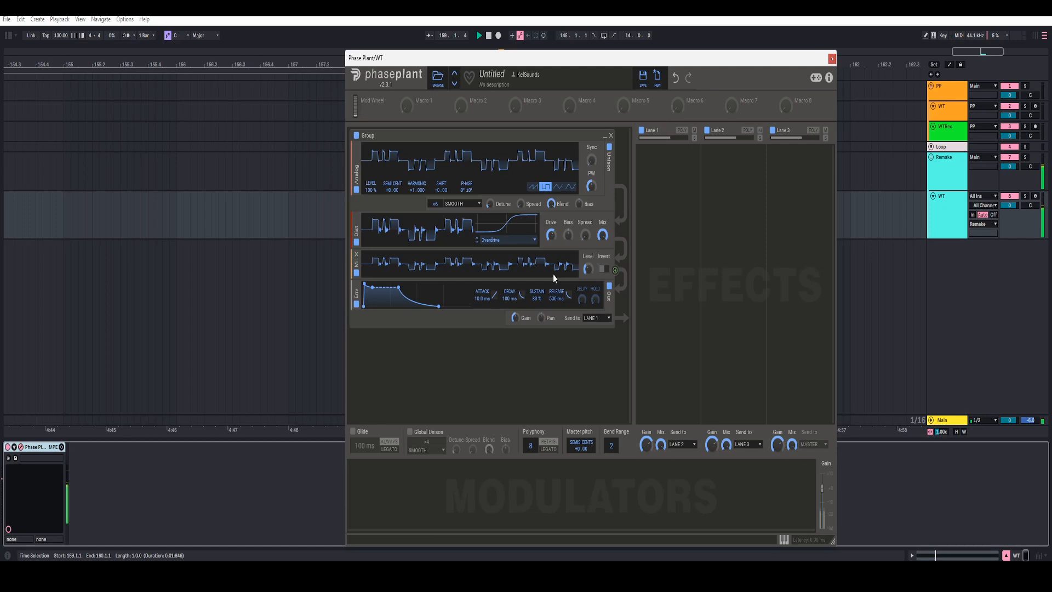
pyautogui.press('space')
# - Shorten the clip's C2 note to one eighth of the bar
pyautogui.click(943, 554)
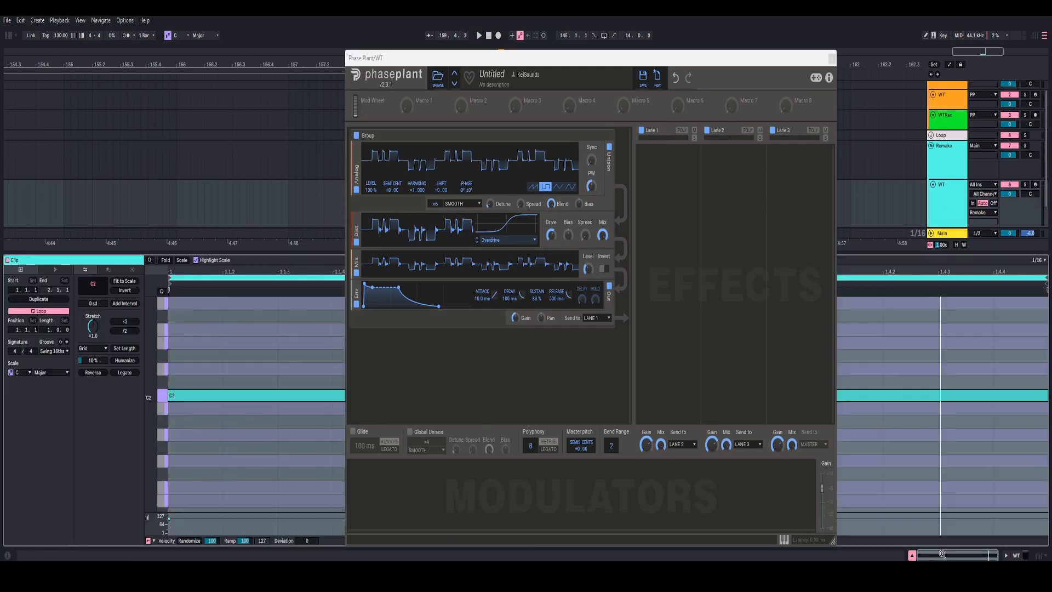
pyautogui.click(241, 461)
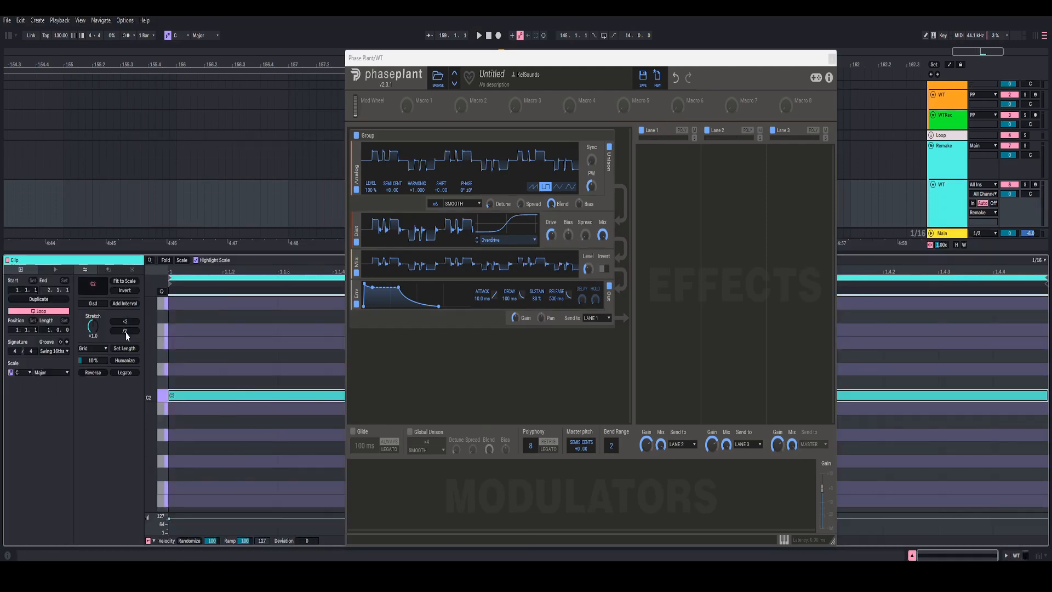
pyautogui.click(125, 332)
pyautogui.click(125, 332)
pyautogui.click(125, 332)
pyautogui.click(125, 332)
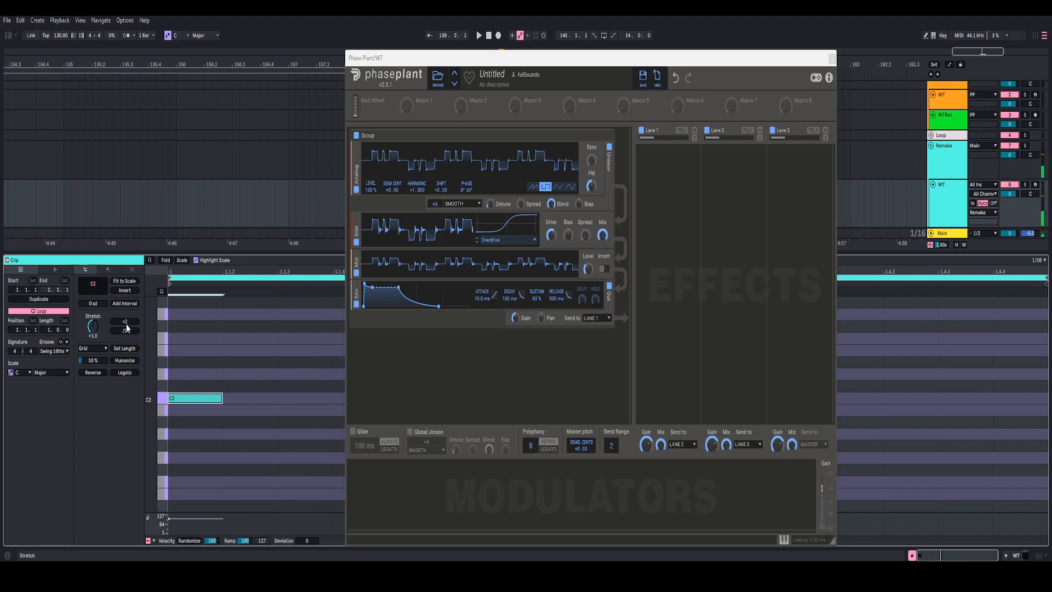
pyautogui.click(126, 322)
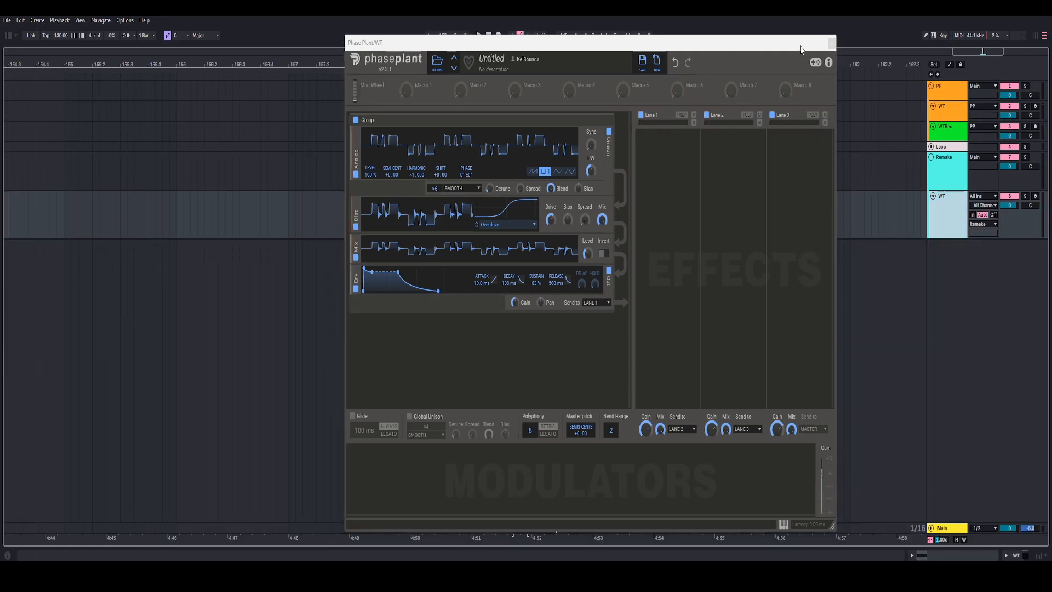
# - Move the Phase Plant window out of the way and consolidate the resampled audio clip below the WT track
pyautogui.moveTo(801, 49); pyautogui.dragTo(797, 41)
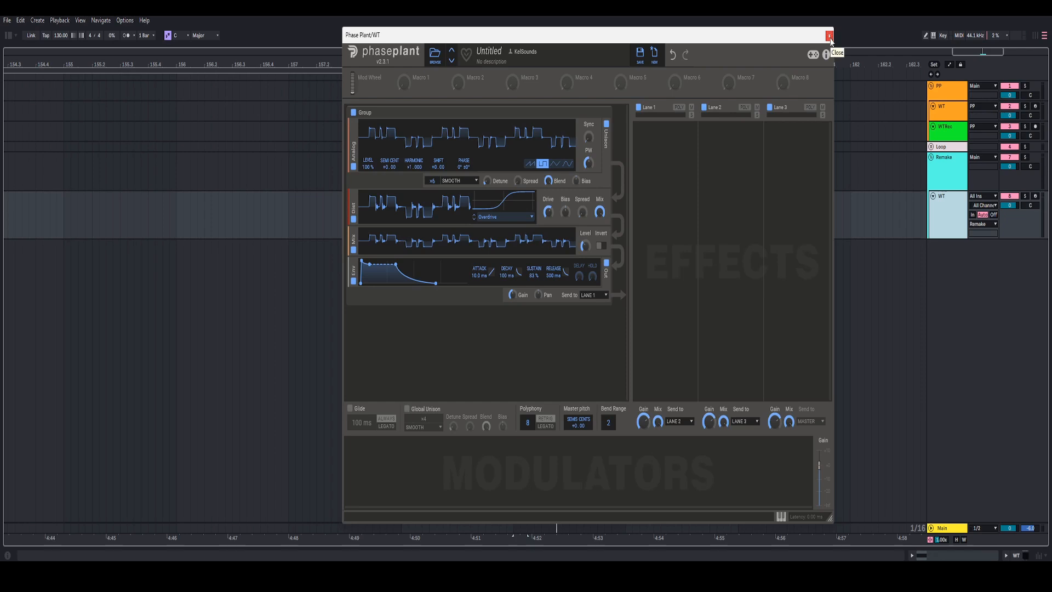
pyautogui.click(529, 245)
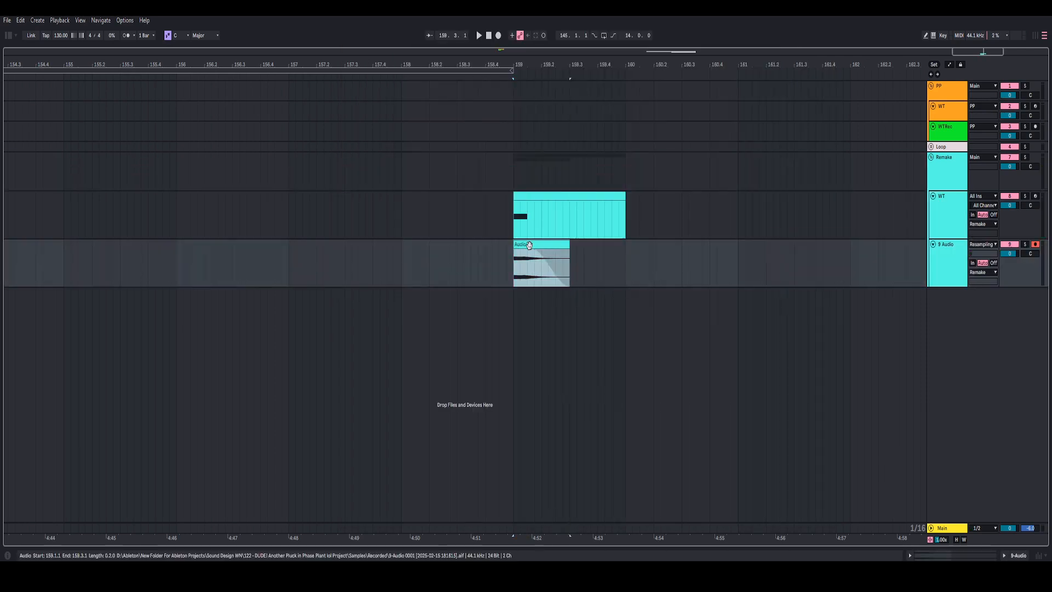
pyautogui.rightClick(529, 244)
pyautogui.click(554, 348)
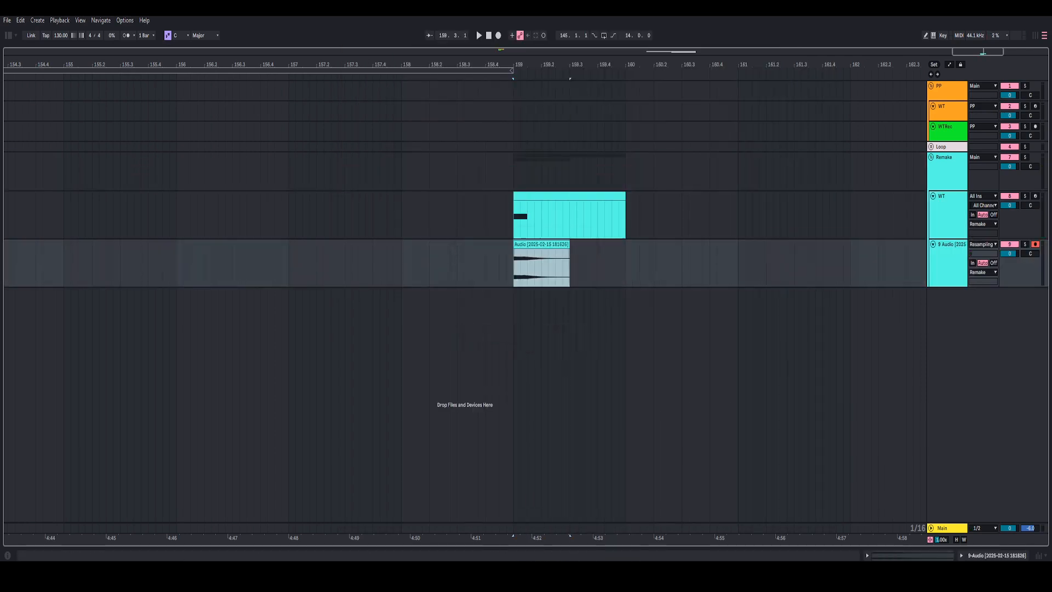
# - Reset the consolidated audio clip's gain to its default and play the clip back
pyautogui.click(906, 555)
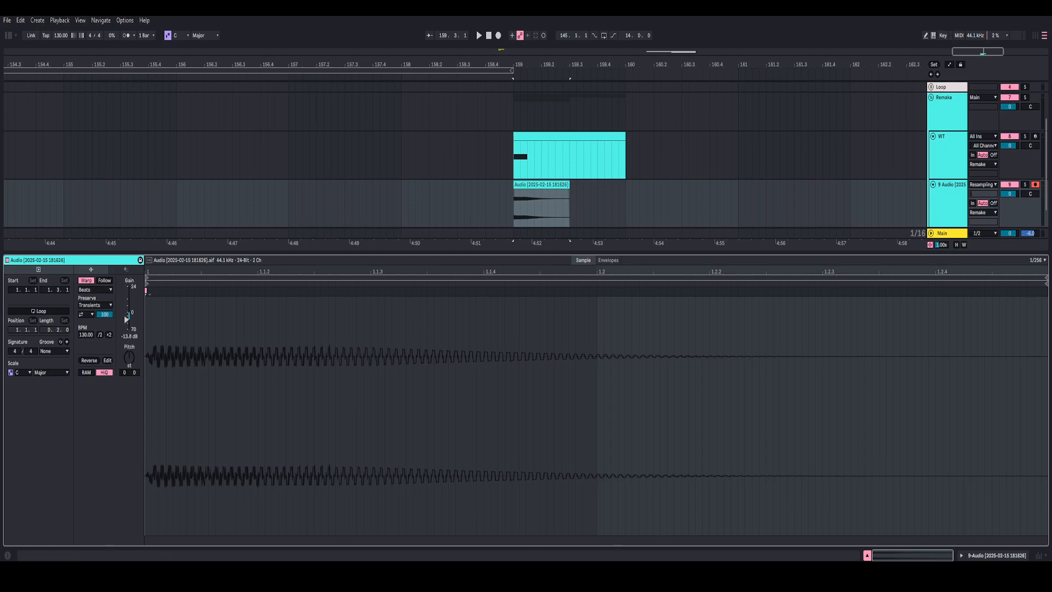
pyautogui.doubleClick(127, 318)
pyautogui.click(867, 555)
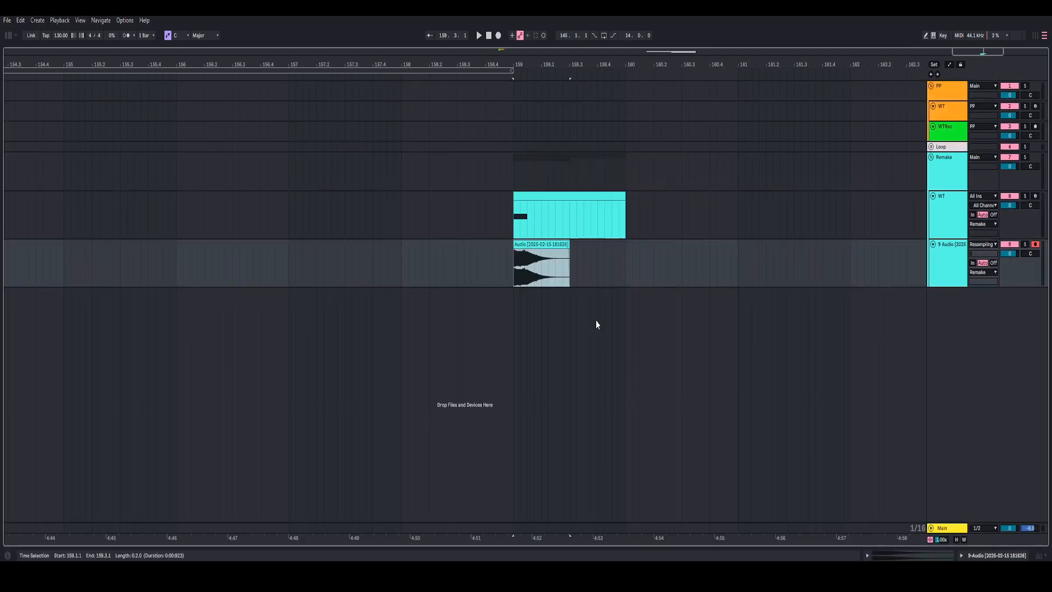
pyautogui.click(545, 246)
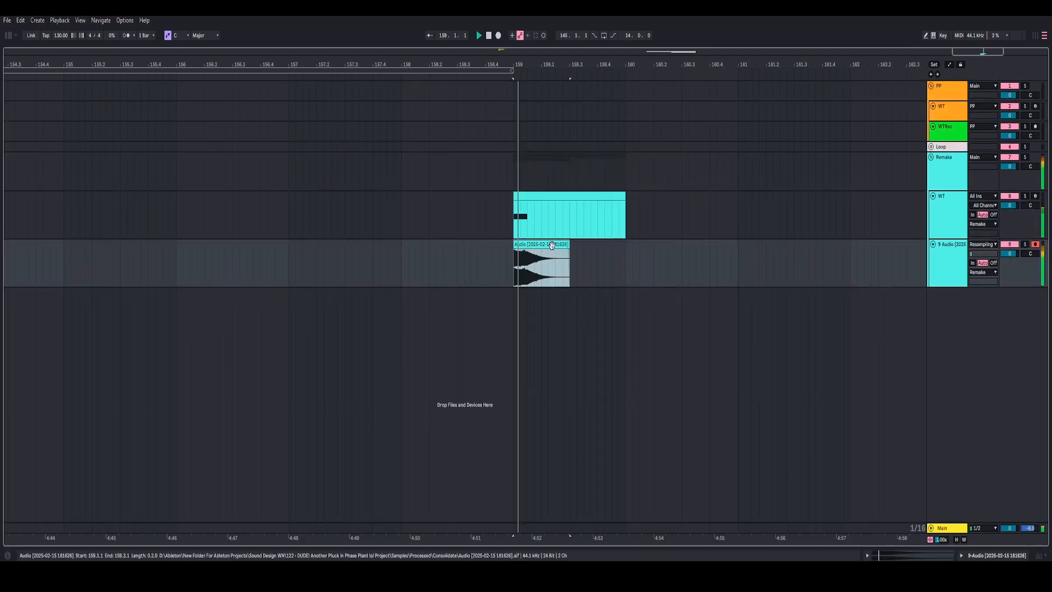
pyautogui.hotkey('ctrl', 'shift', 'r')
pyautogui.press('Return')
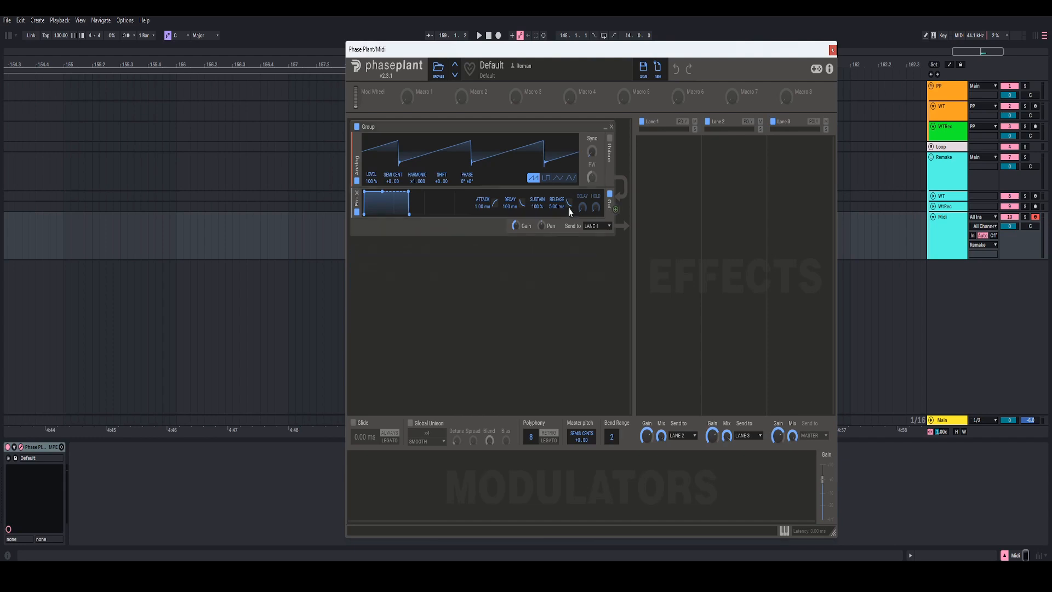
# - Initialise a blank Phase Plant patch on the Midi track and add a Wavetable generator
pyautogui.click(657, 69)
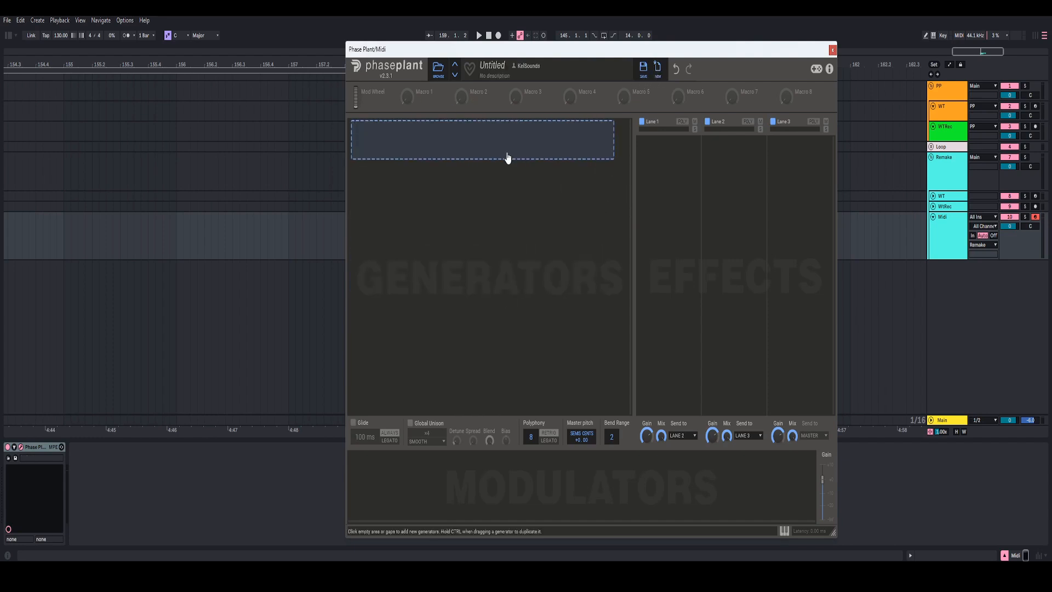
pyautogui.click(482, 155)
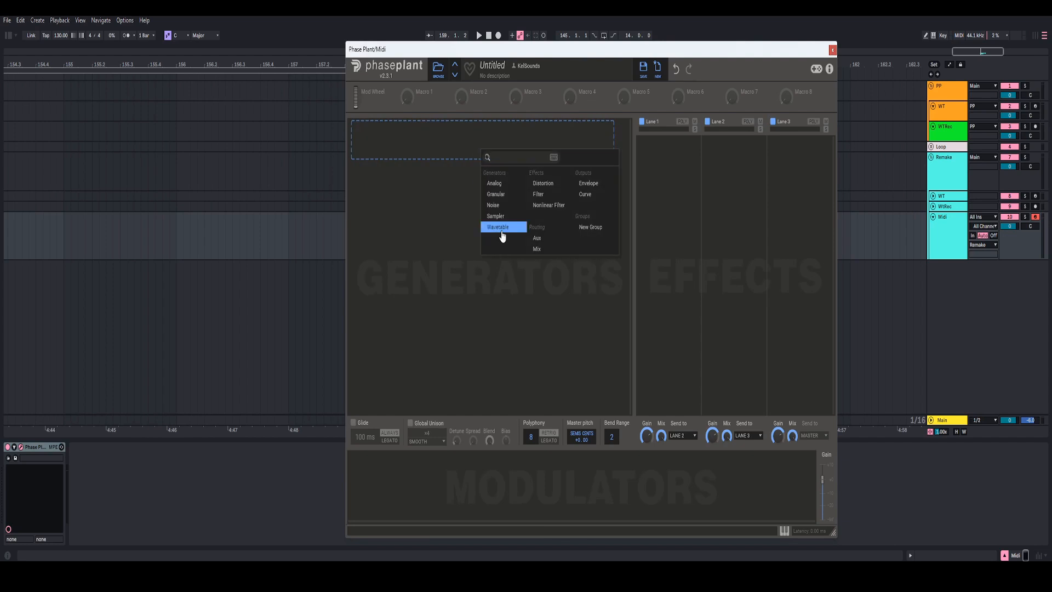
pyautogui.click(502, 235)
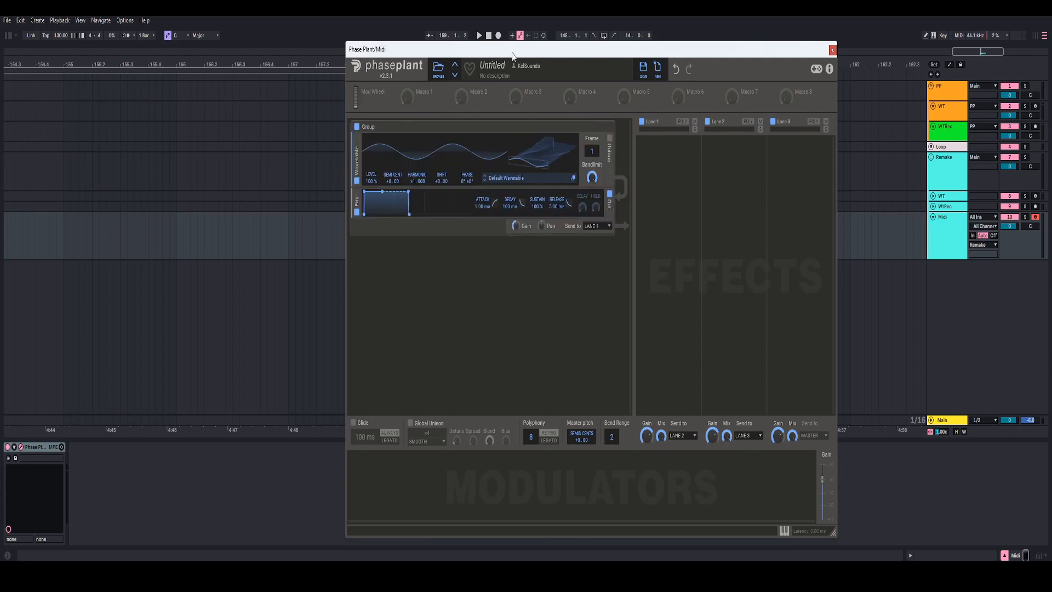
# - Load c2 Square Wves for Phase Plant.wav from the browser into the Wavetable generator and accept the wavetable created from it
pyautogui.moveTo(512, 55); pyautogui.dragTo(505, 53)
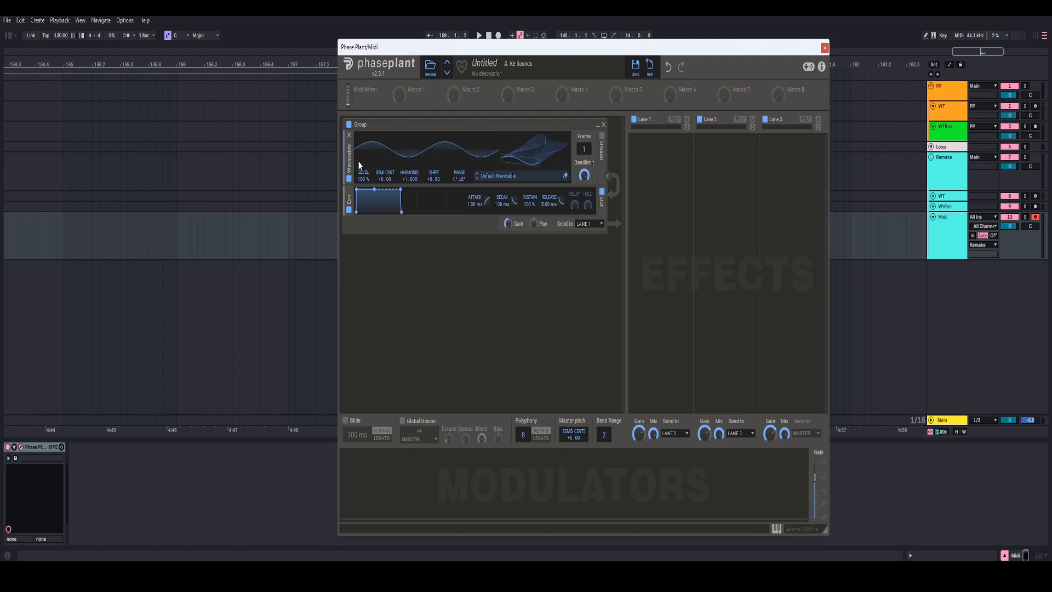
pyautogui.moveTo(121, 151); pyautogui.dragTo(455, 159)
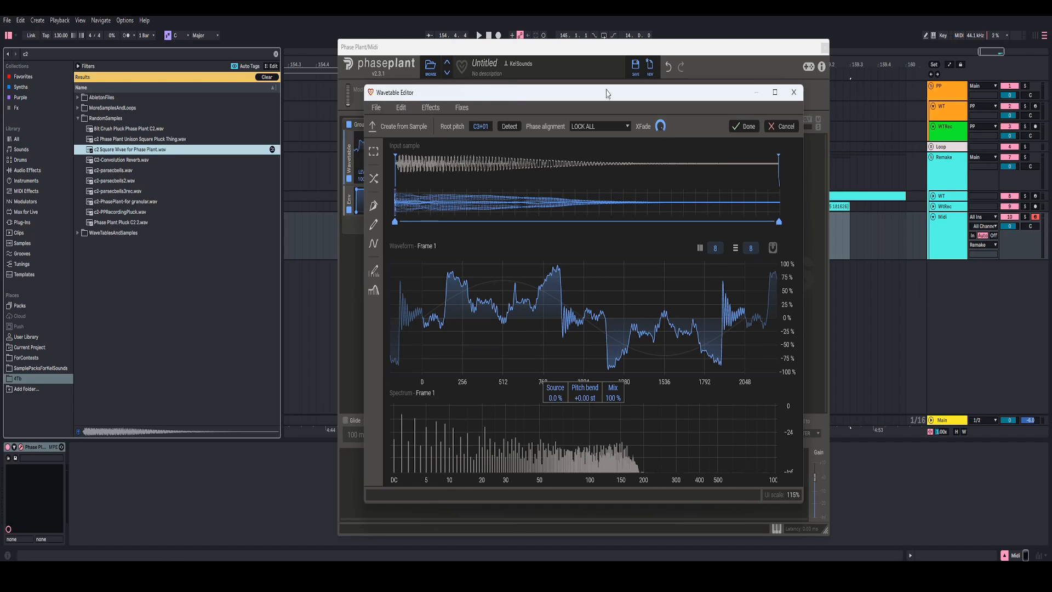
pyautogui.moveTo(637, 114); pyautogui.dragTo(835, 108)
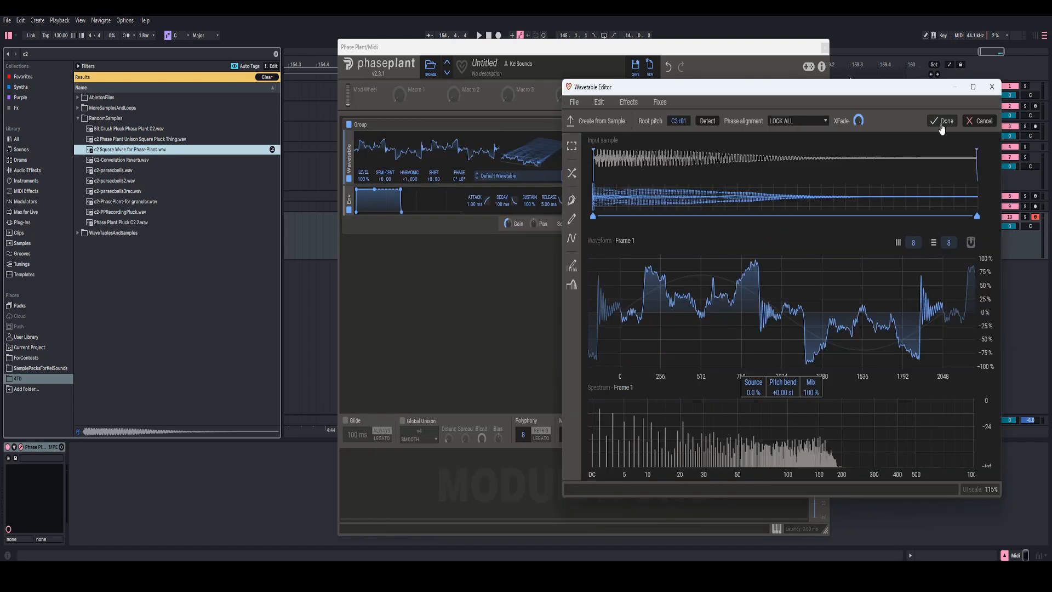
pyautogui.click(940, 123)
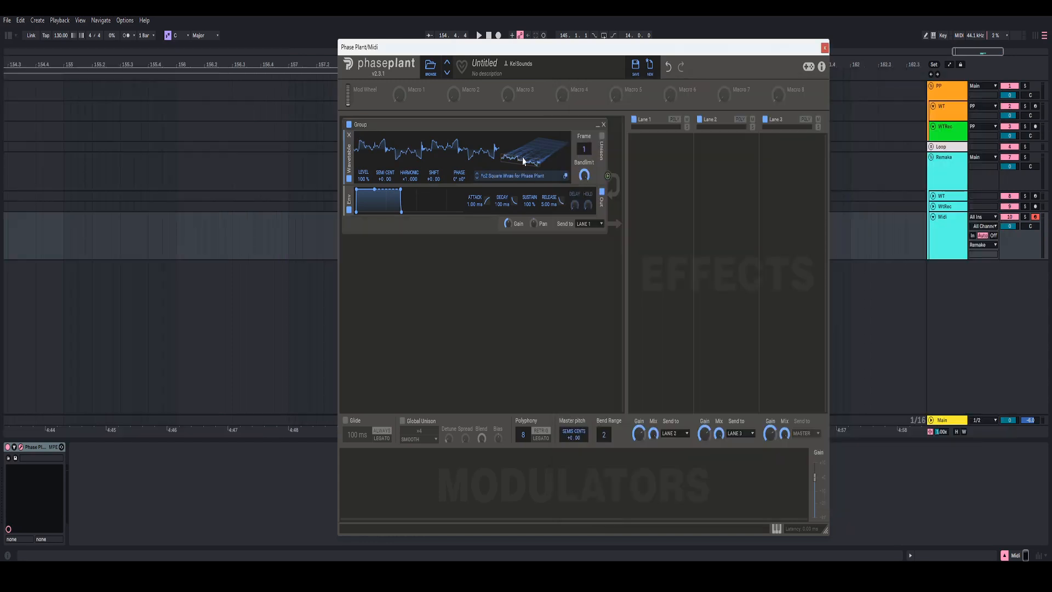
# - Play the sound while moving the wavetable position to frame 112, and close the instrument window
pyautogui.press('space')
pyautogui.moveTo(532, 153); pyautogui.dragTo(532, 126)
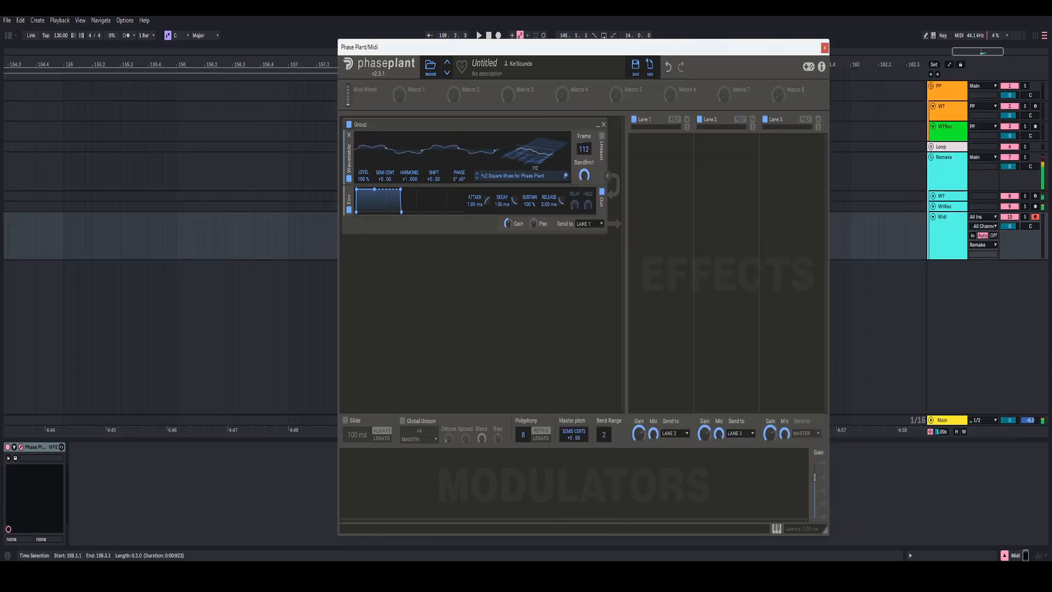
pyautogui.click(825, 48)
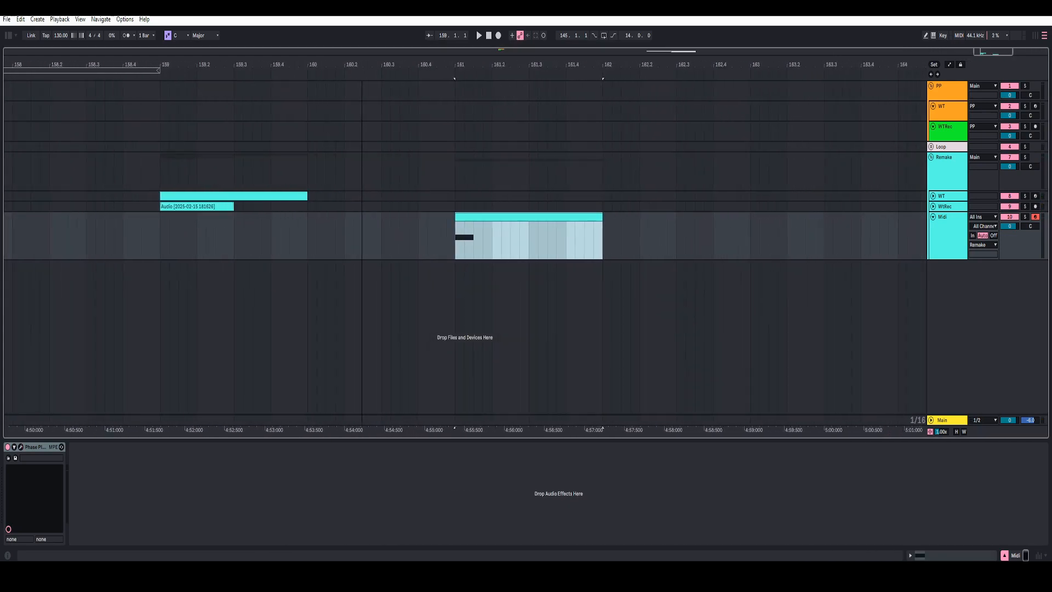
# - Reopen the Midi track's Phase Plant and set the wavetable to frame 43 while playing the four-bar melody clip
pyautogui.moveTo(363, 64); pyautogui.dragTo(342, 1)
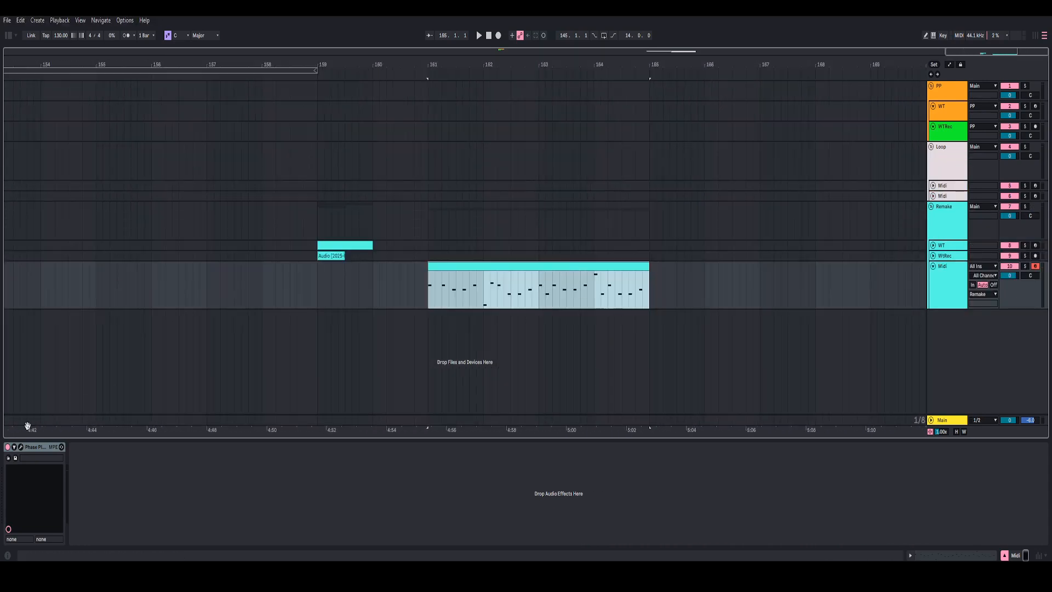
pyautogui.click(21, 447)
pyautogui.press('space')
pyautogui.moveTo(544, 143)
pyautogui.mouseDown()
pyautogui.moveTo(535, 168)
pyautogui.moveTo(542, 147)
pyautogui.moveTo(537, 160)
pyautogui.mouseUp()
pyautogui.press('space')
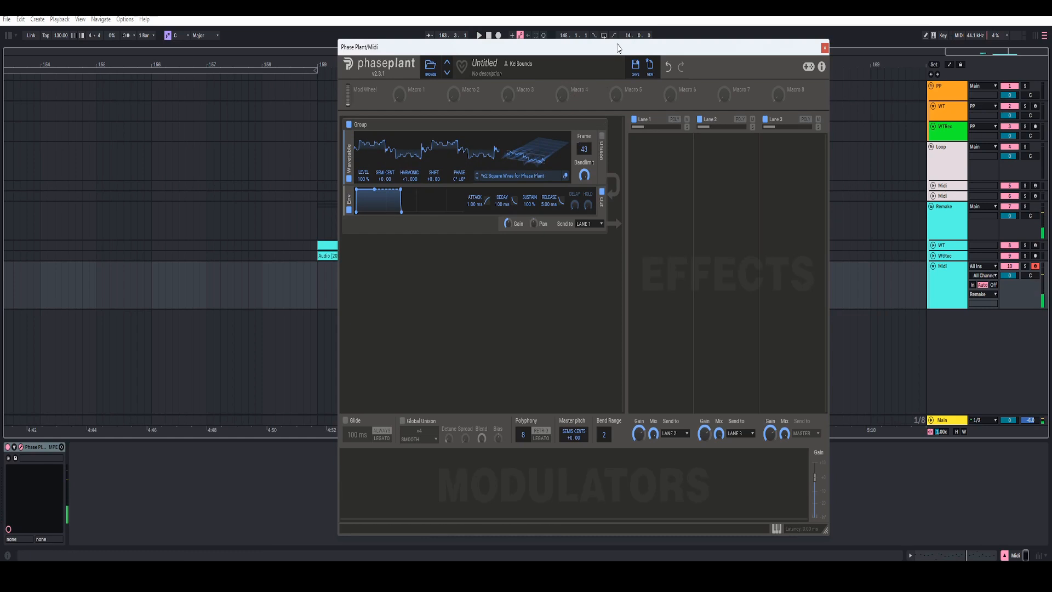
# - Enable four-voice Smooth unison on the Wavetable generator and increase its detune and spread
pyautogui.moveTo(617, 47); pyautogui.dragTo(613, 36)
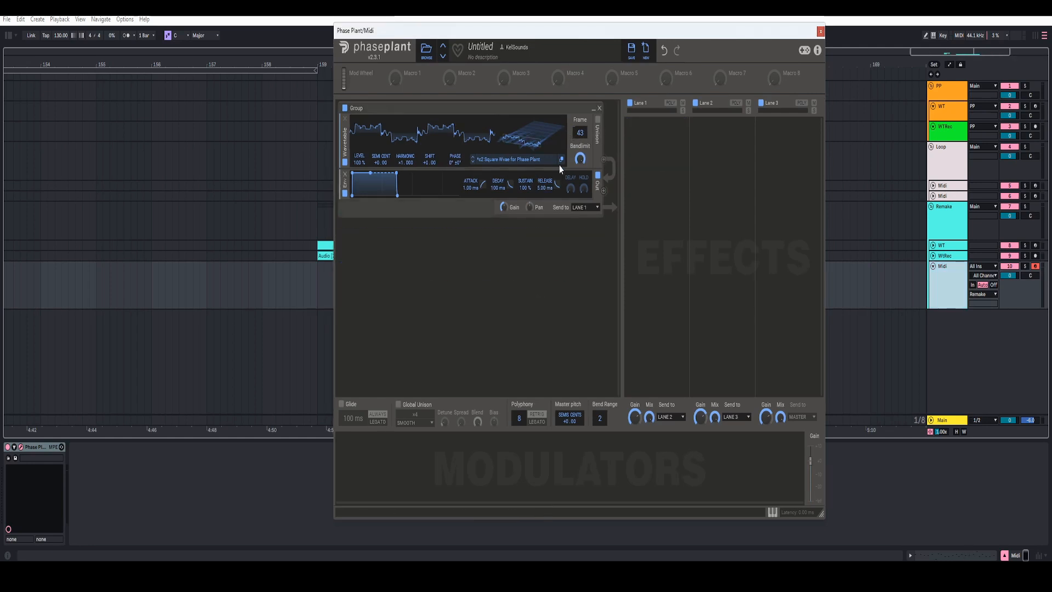
pyautogui.click(598, 121)
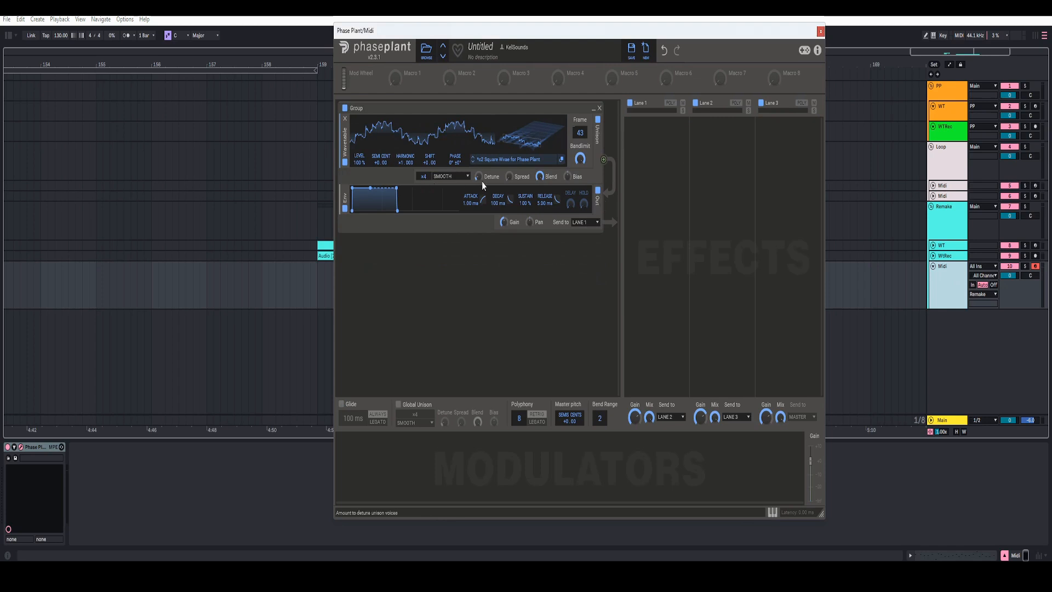
pyautogui.moveTo(478, 176); pyautogui.dragTo(478, 165)
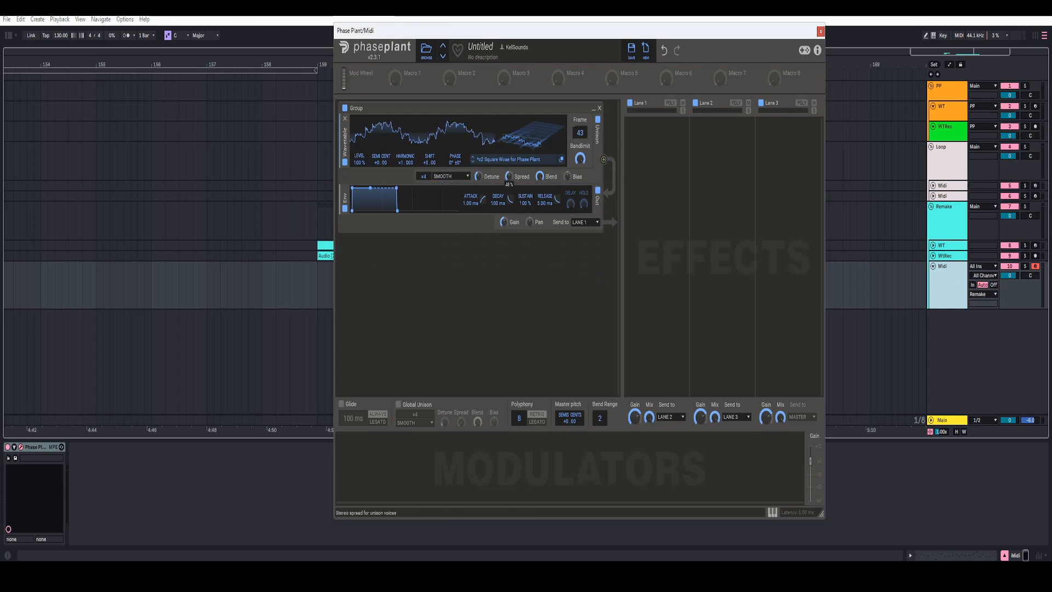
# - Set the output envelope's release to 100 ms and its attack to 10 ms
pyautogui.rightClick(545, 207)
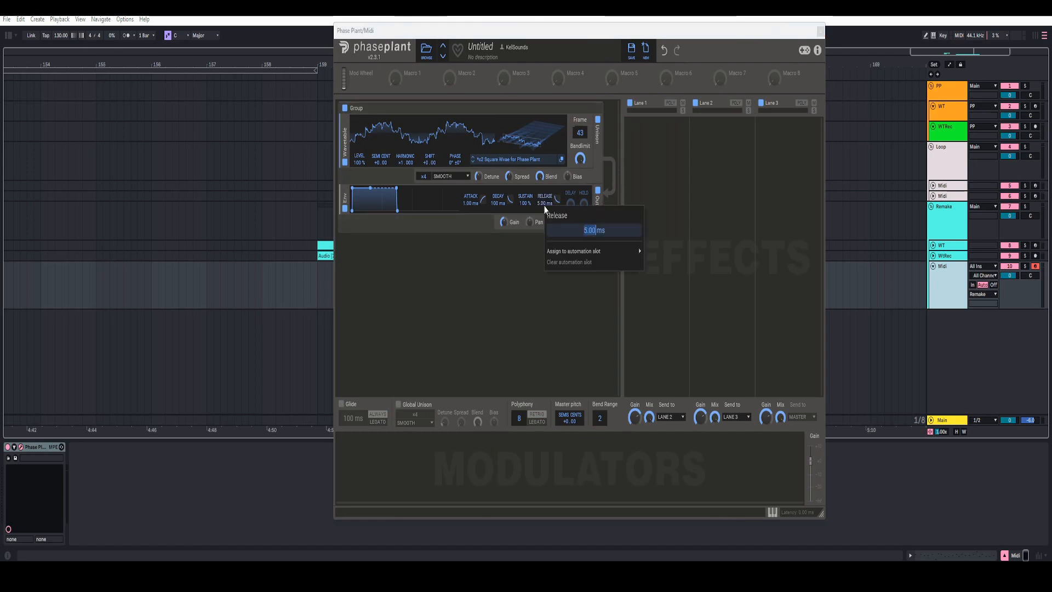
pyautogui.write('100')
pyautogui.press('Return')
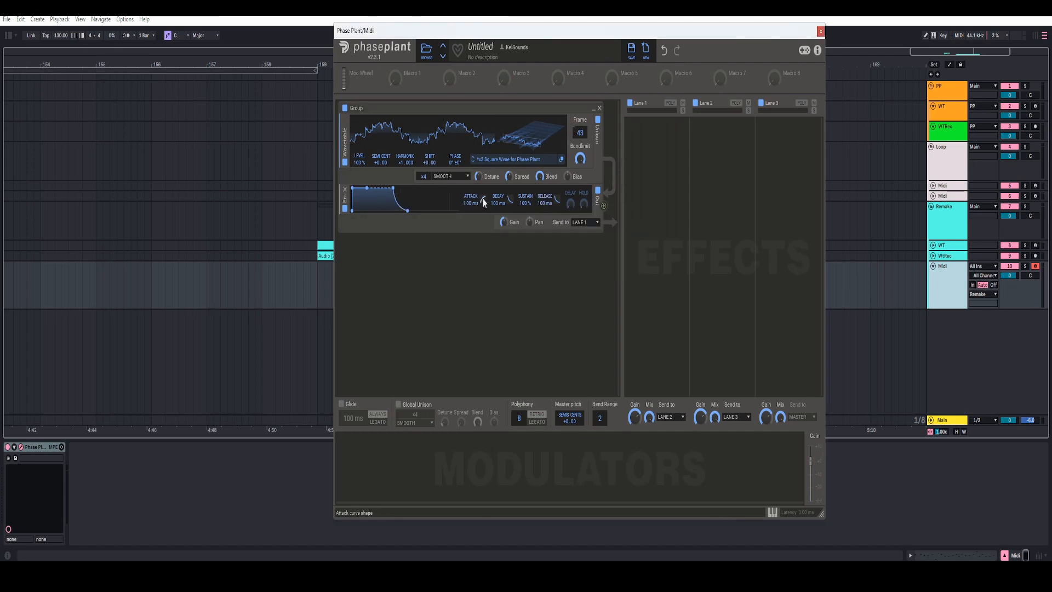
pyautogui.scroll(3, 477, 207)
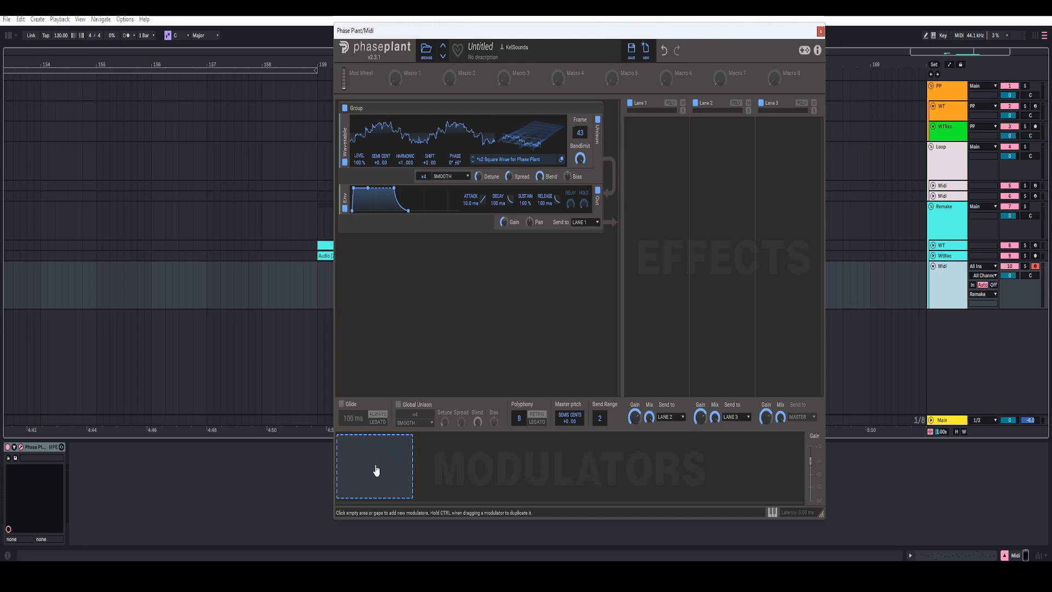
# - Add an LFO modulator, bend its falling slope into a concave decay curve, and set it to play once
pyautogui.click(365, 451)
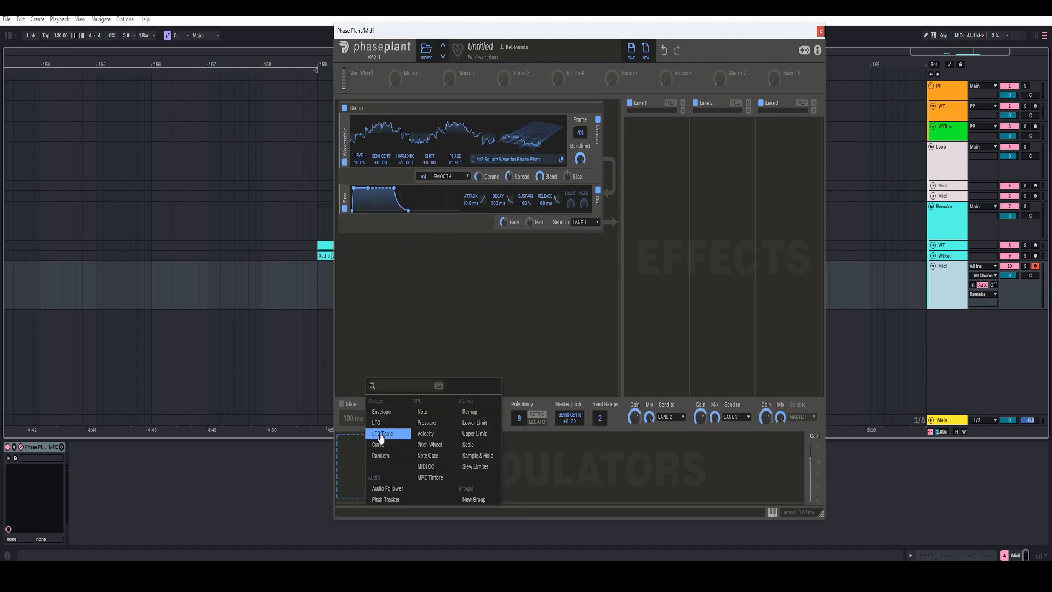
pyautogui.click(375, 423)
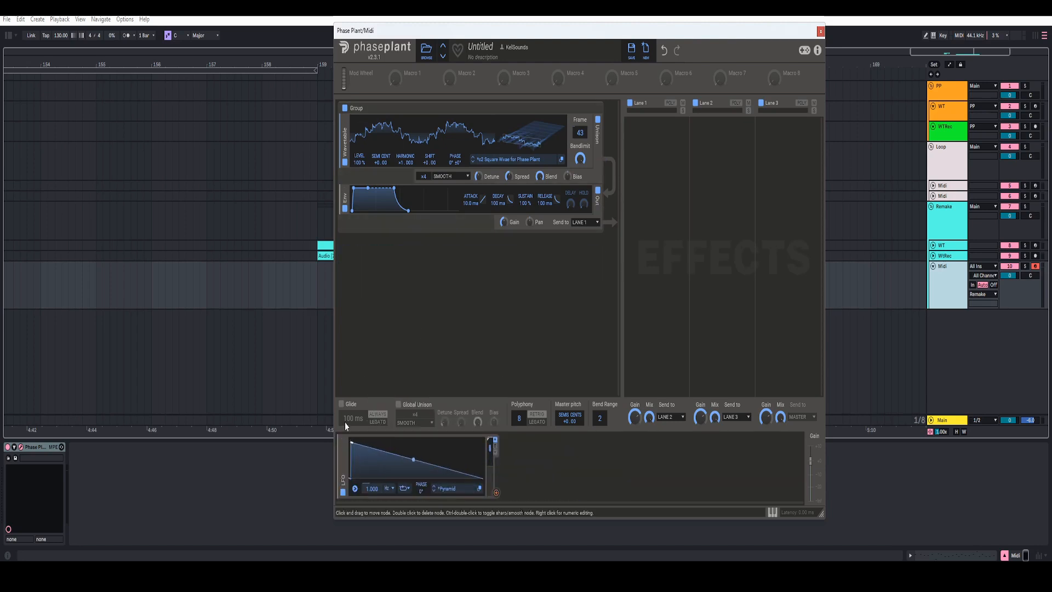
pyautogui.moveTo(401, 455); pyautogui.dragTo(400, 466)
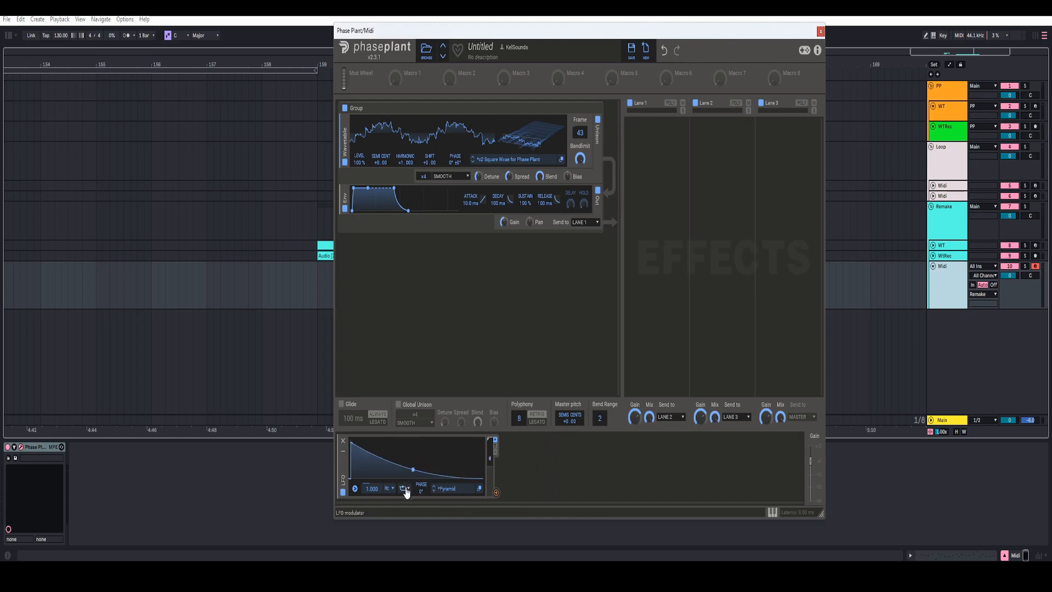
pyautogui.click(406, 489)
pyautogui.click(401, 470)
# - Set the wavetable's start position to frame 1 and assign the LFO to modulate the frame with a positive influence
pyautogui.moveTo(495, 493); pyautogui.dragTo(577, 131)
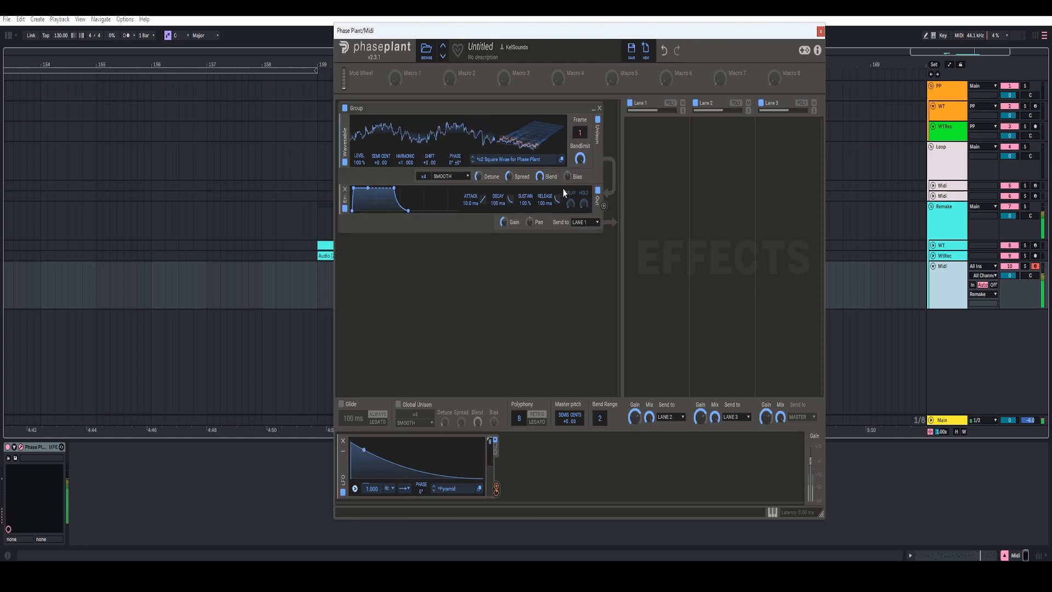
pyautogui.moveTo(495, 485); pyautogui.dragTo(579, 132)
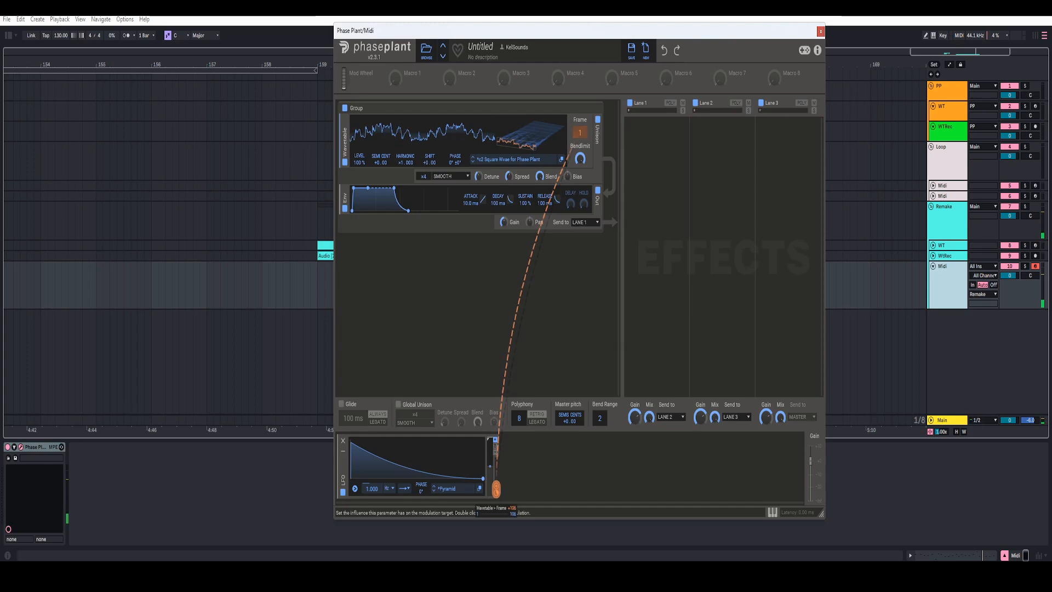
pyautogui.moveTo(496, 492); pyautogui.dragTo(495, 498)
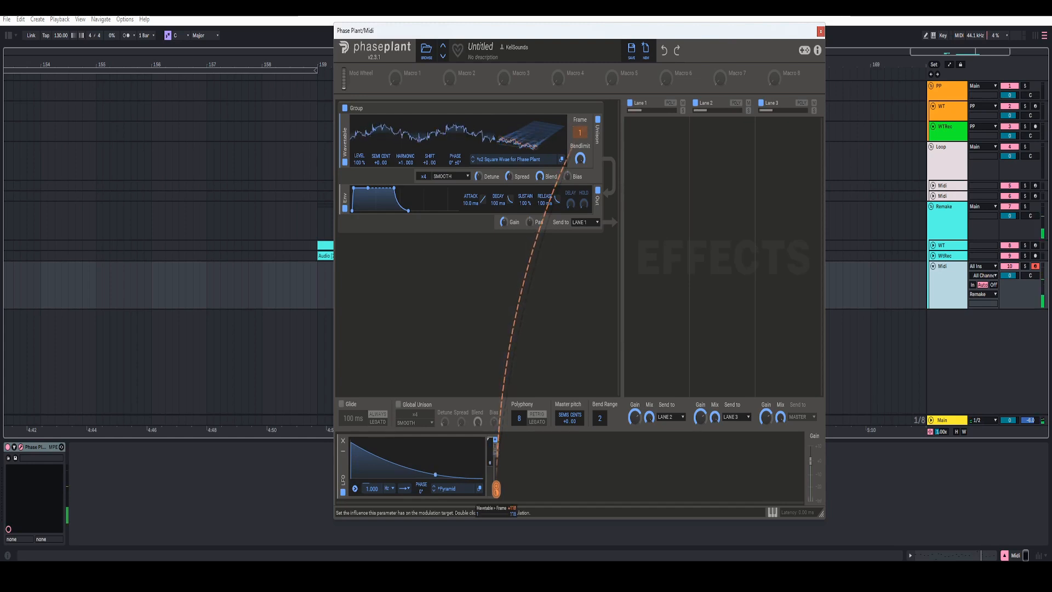
# - Invert the LFO's modulation direction and reduce its influence on the wavetable frame while auditioning notes
pyautogui.click(494, 453)
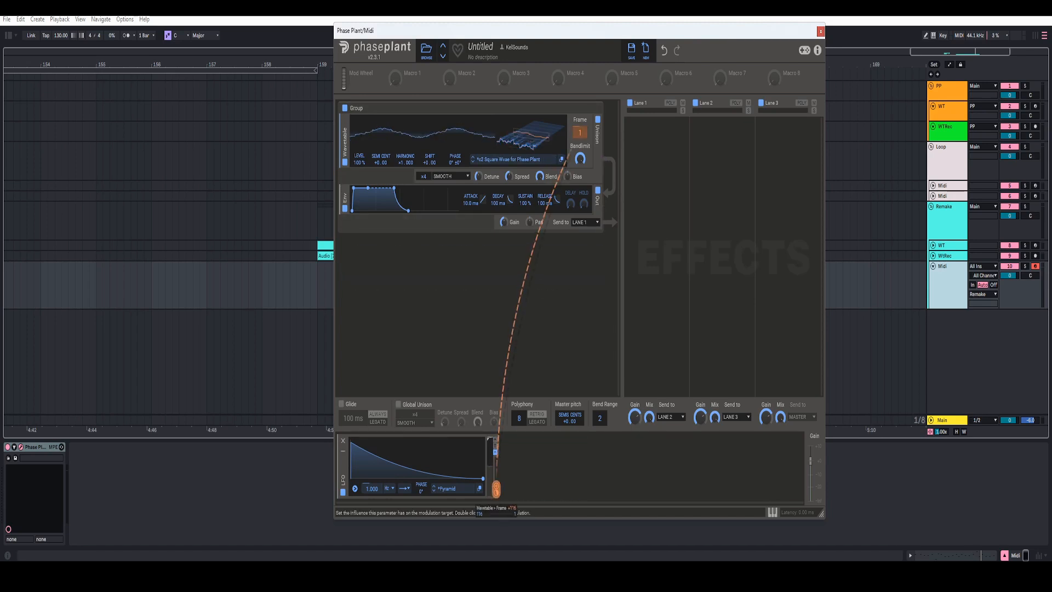
pyautogui.moveTo(495, 492); pyautogui.dragTo(495, 478)
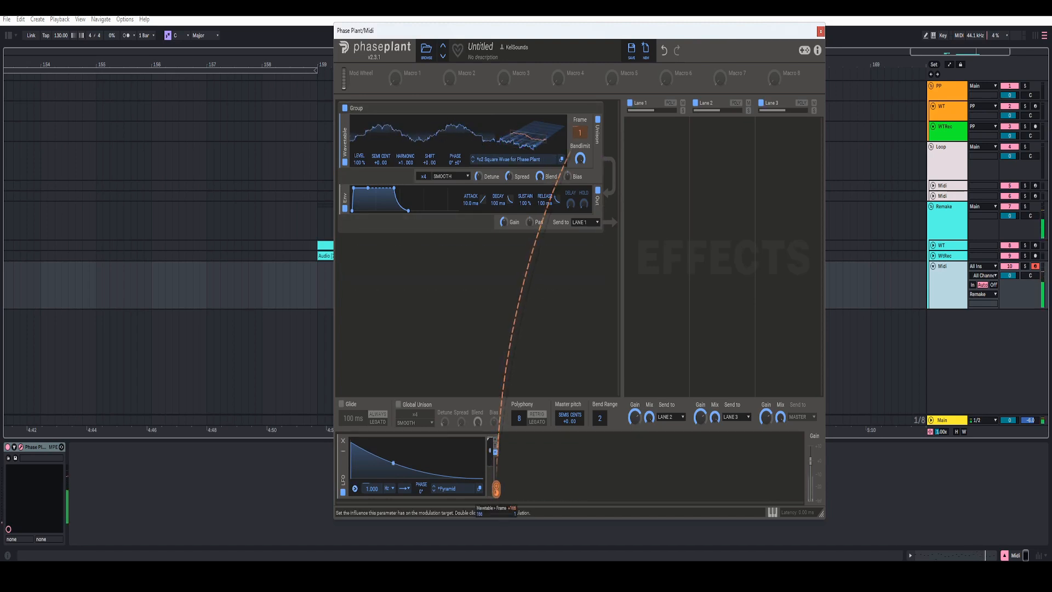
pyautogui.moveTo(495, 487); pyautogui.dragTo(496, 489)
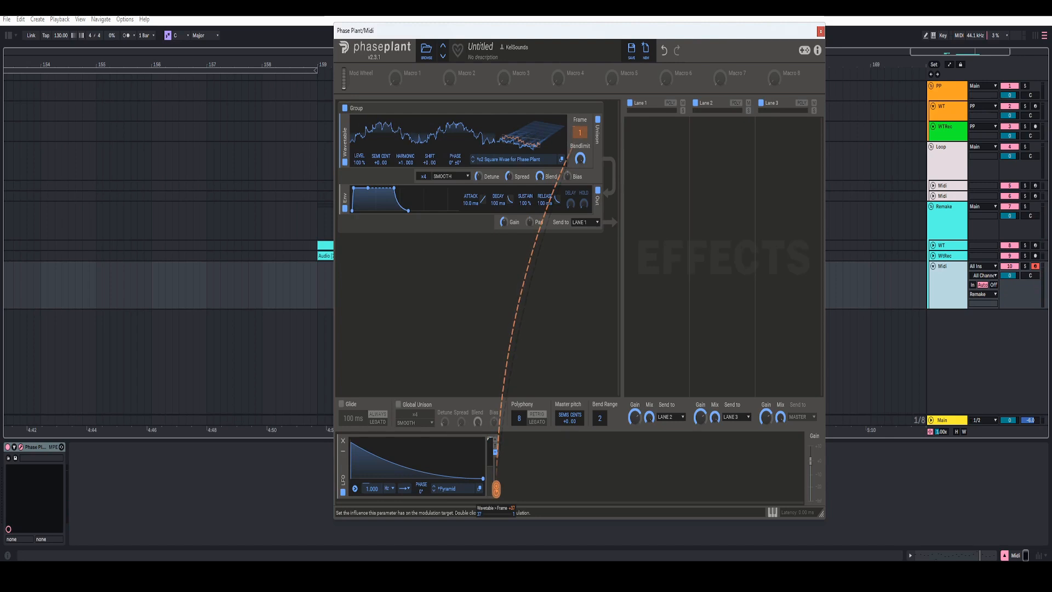
pyautogui.moveTo(495, 488); pyautogui.dragTo(495, 488)
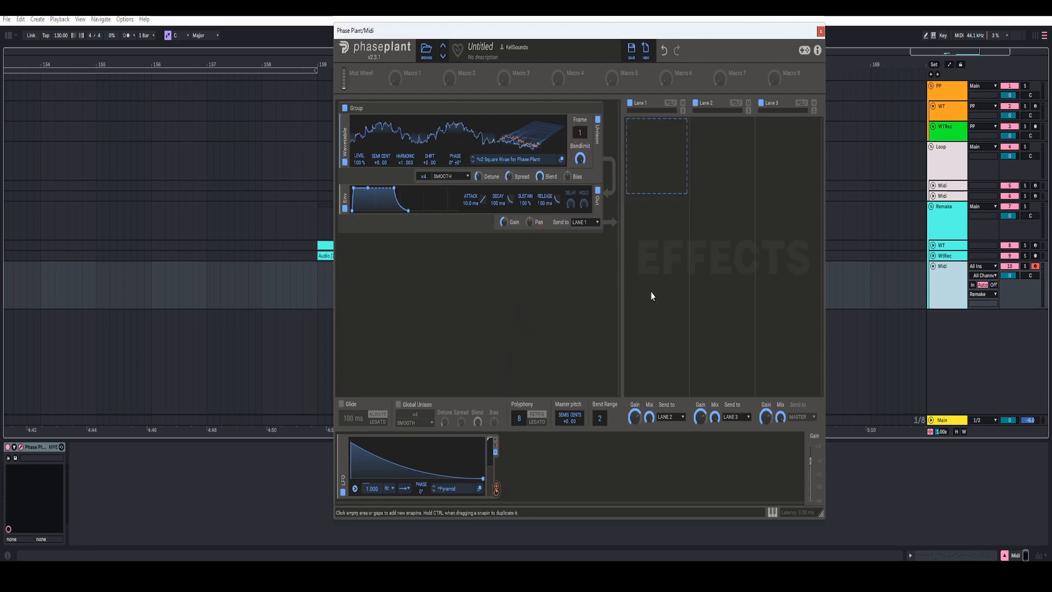
# - Add a Shaper effect to Lane 1 and bend its curve into an S shape
pyautogui.click(657, 177)
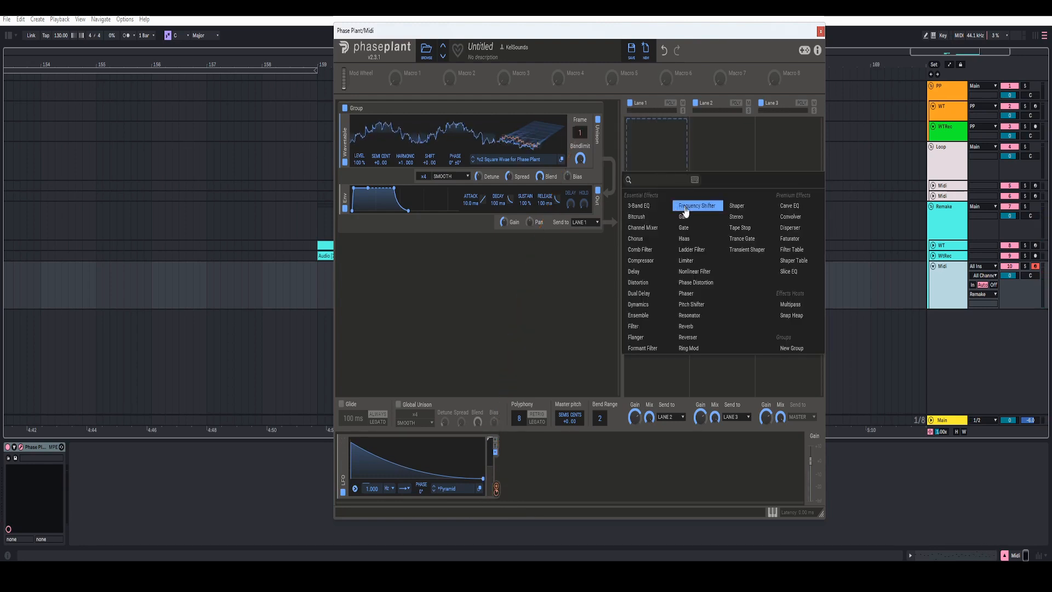
pyautogui.click(731, 208)
pyautogui.moveTo(646, 179); pyautogui.dragTo(648, 191)
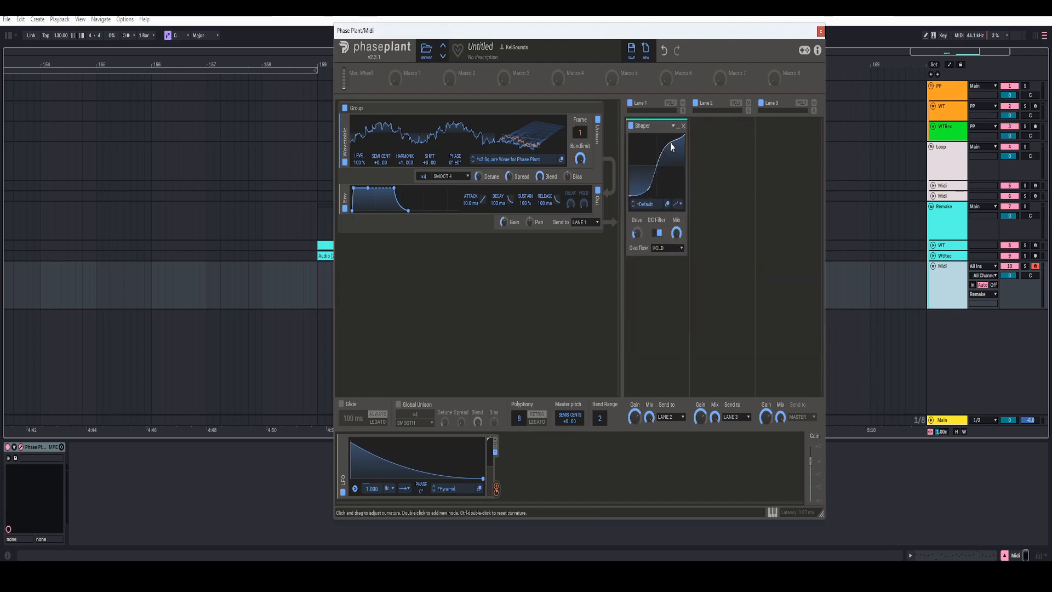
# - Reduce the Shaper's wet/dry mix and lower the synth's master gain
pyautogui.rightClick(639, 235)
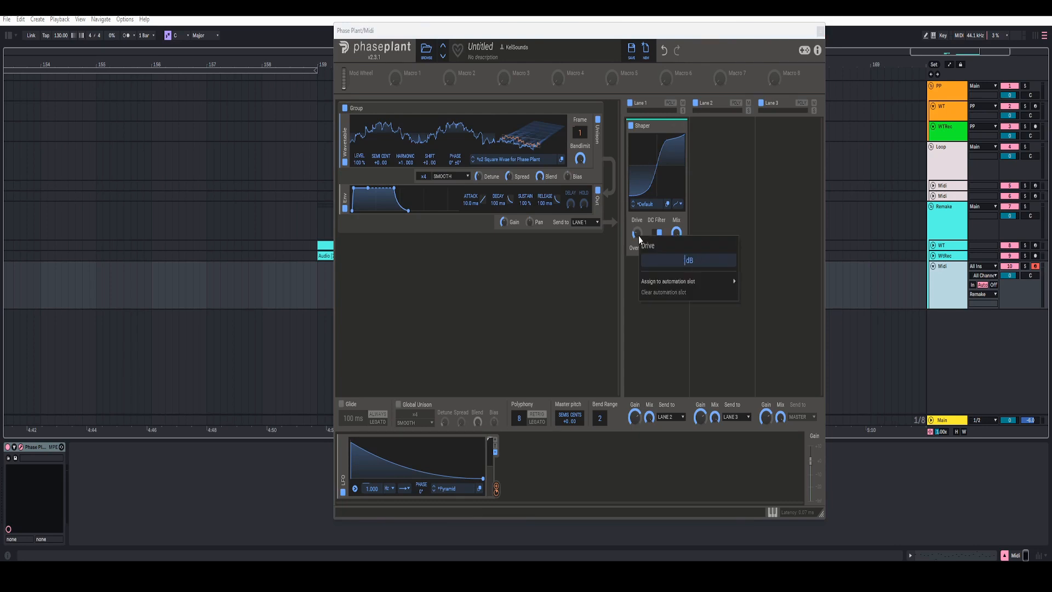
pyautogui.press('Escape')
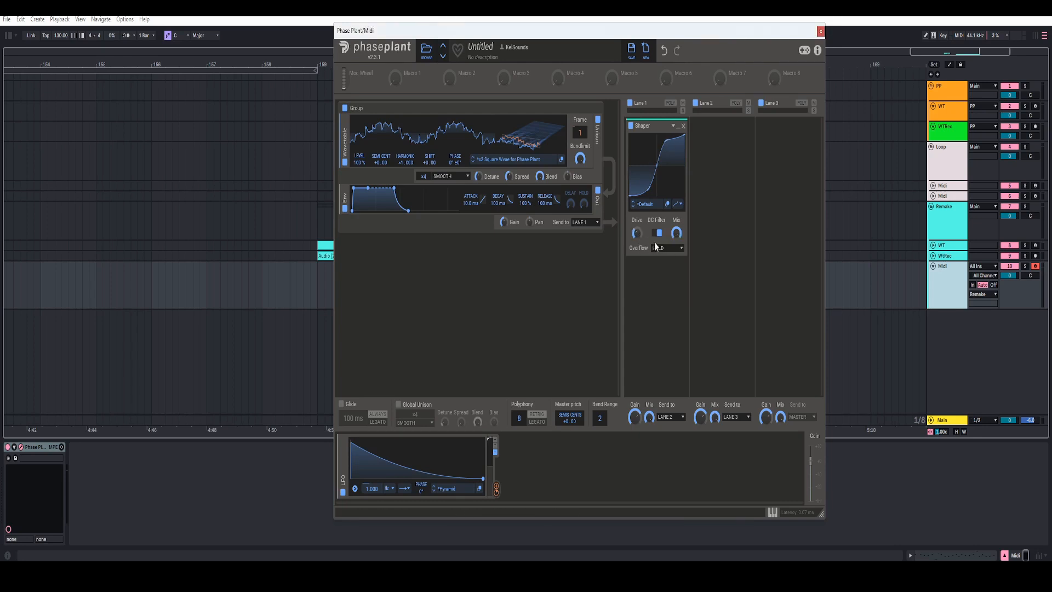
pyautogui.moveTo(676, 234); pyautogui.dragTo(676, 239)
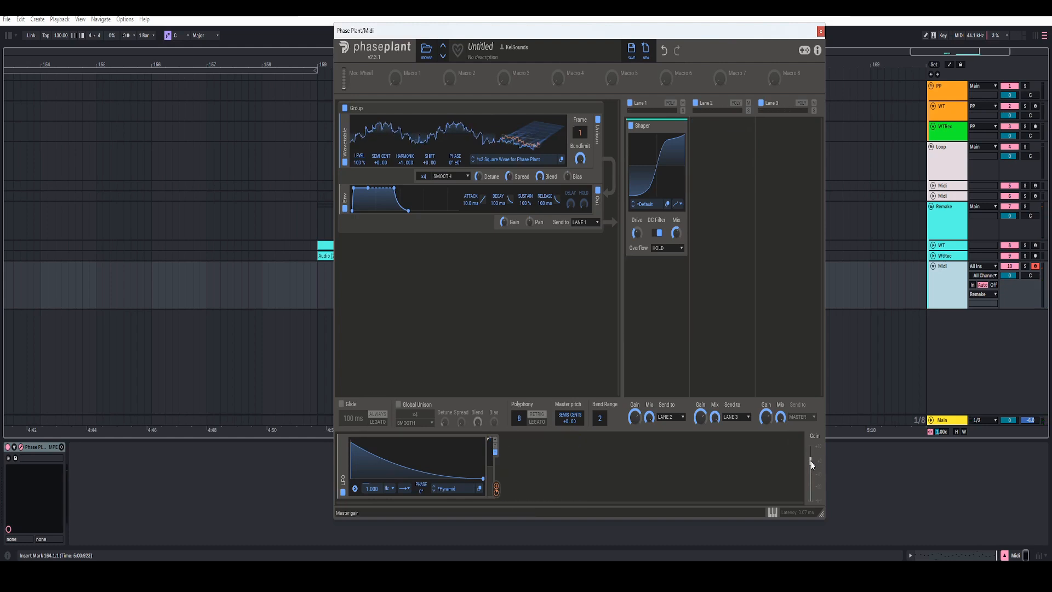
pyautogui.moveTo(811, 462); pyautogui.dragTo(811, 475)
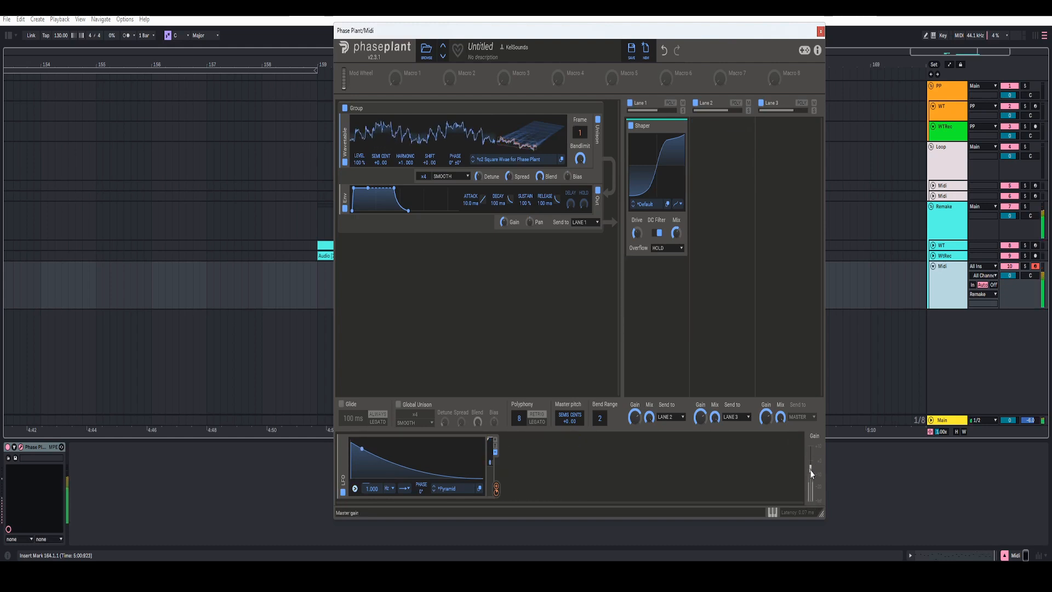
# - Add a Snap Heap below the Shaper in Lane 1, open it, and make its first two buses parallel
pyautogui.click(657, 305)
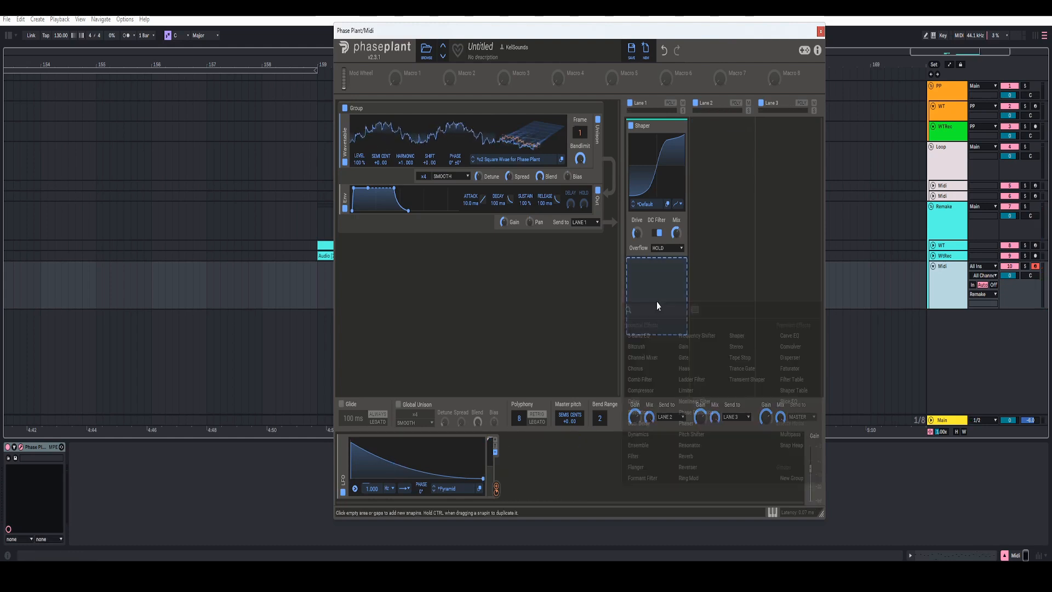
pyautogui.click(790, 444)
pyautogui.click(679, 282)
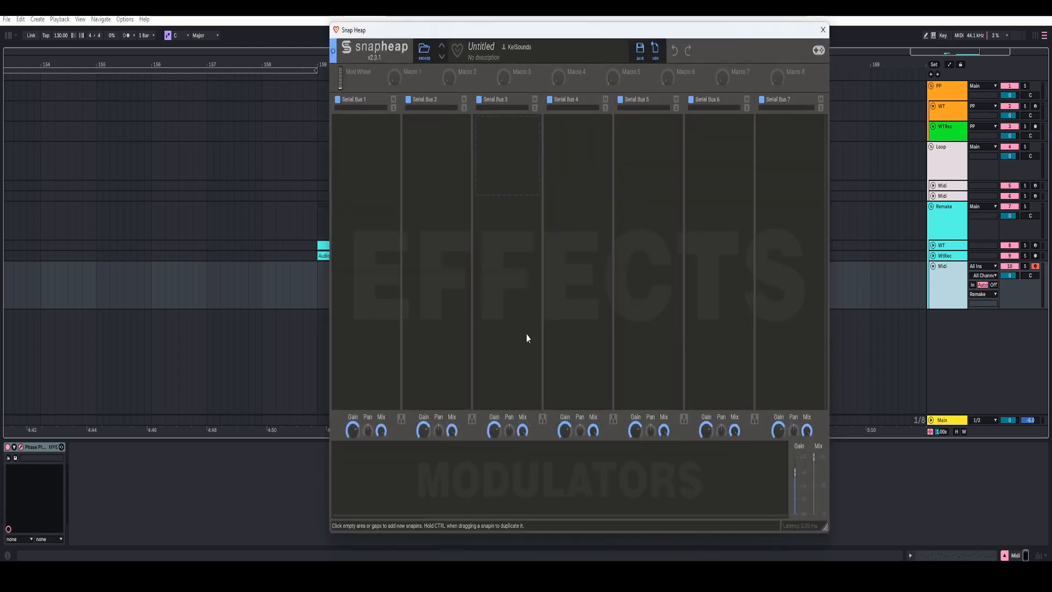
pyautogui.click(400, 420)
# - Add Chorus, Convolver and Dynamics effects in that order to Parallel Bus 1a
pyautogui.click(392, 305)
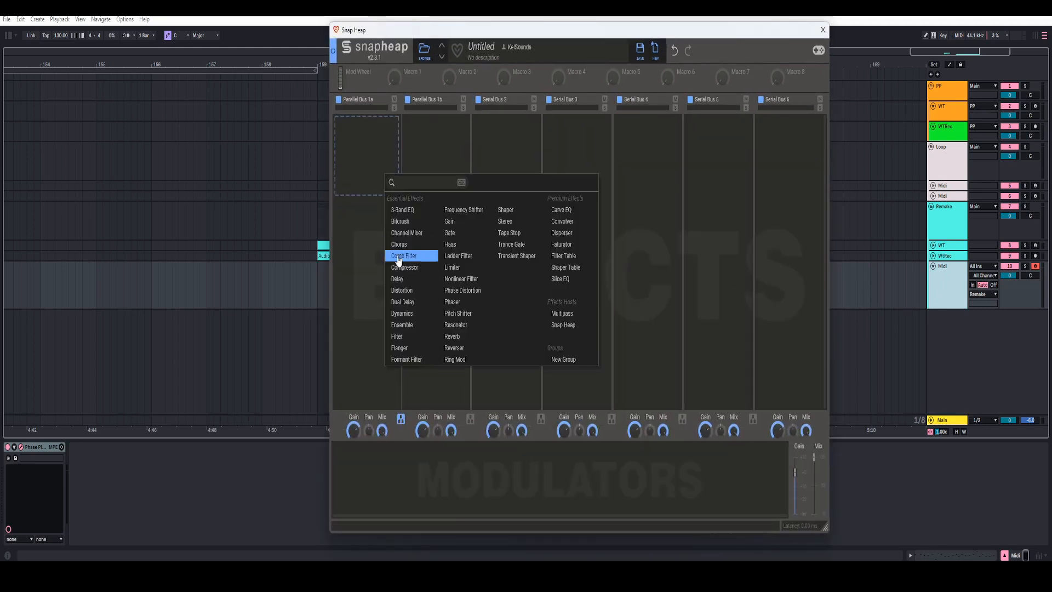
pyautogui.click(396, 236)
pyautogui.click(397, 236)
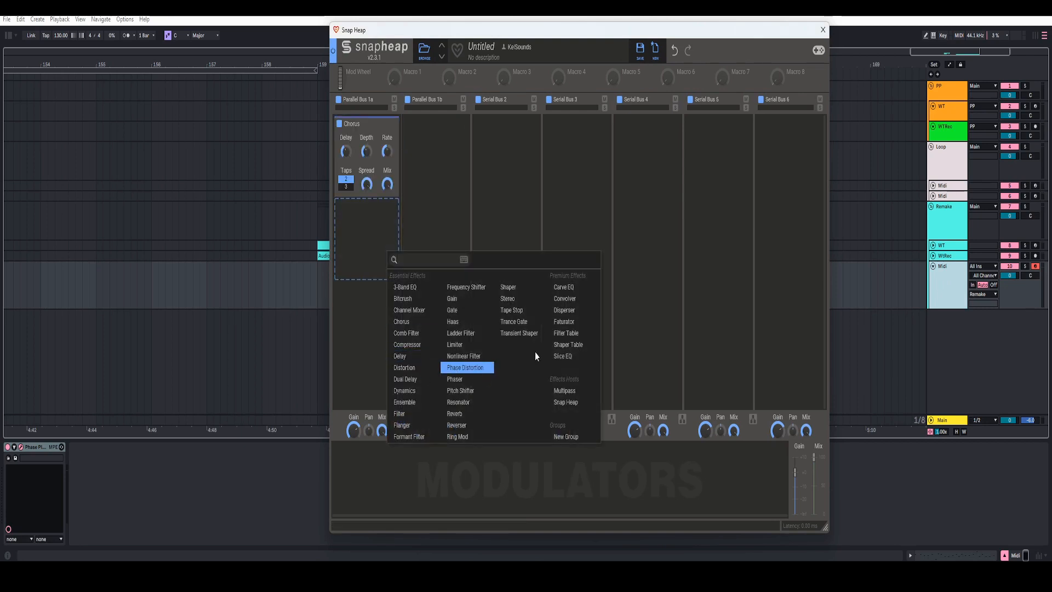
pyautogui.click(551, 307)
pyautogui.click(385, 317)
pyautogui.click(399, 471)
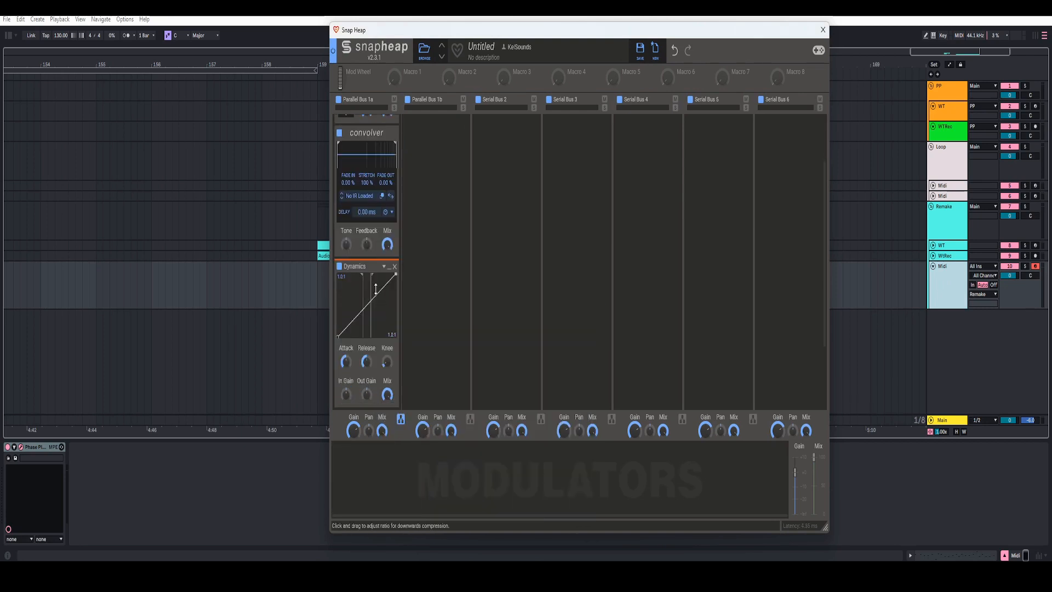
# - Add a Filter below Dynamics, switch it to high-pass mode, and adjust its cutoff
pyautogui.scroll(-3, 378, 274)
pyautogui.scroll(3, 376, 249)
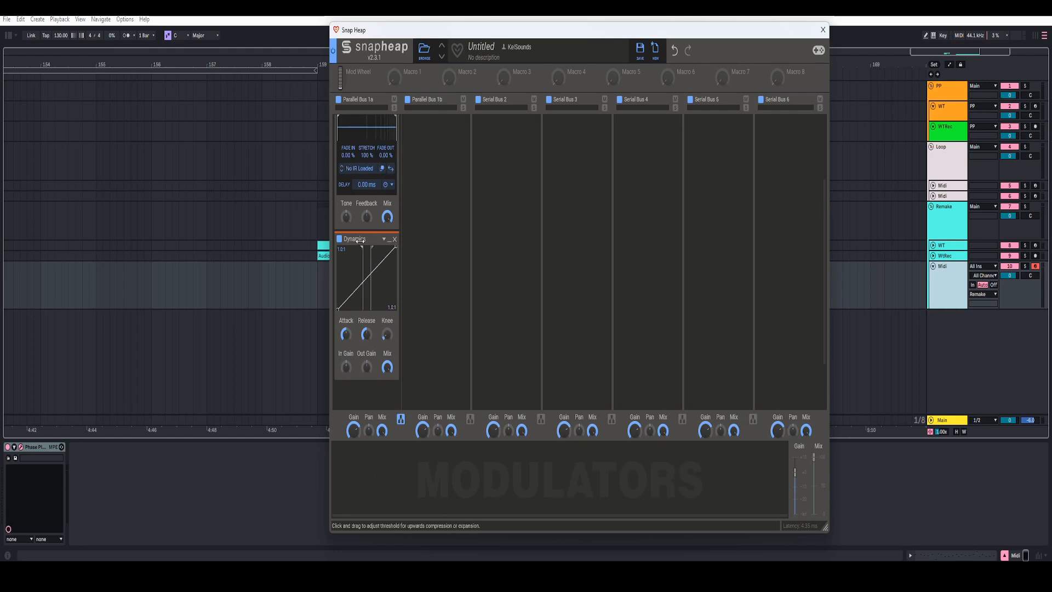
pyautogui.scroll(-4, 378, 330)
pyautogui.click(376, 331)
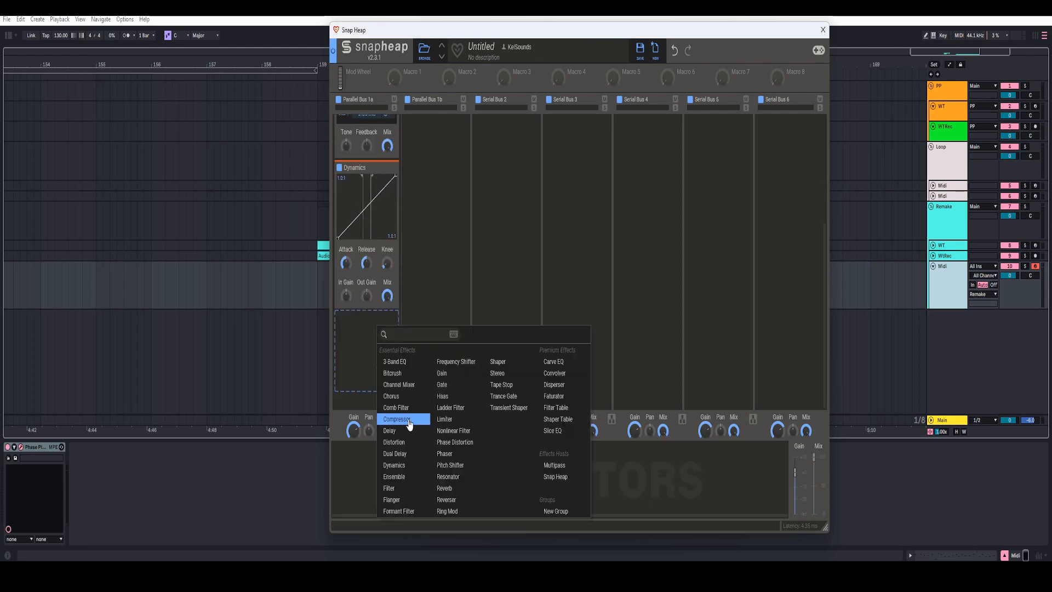
pyautogui.click(397, 476)
pyautogui.click(358, 358)
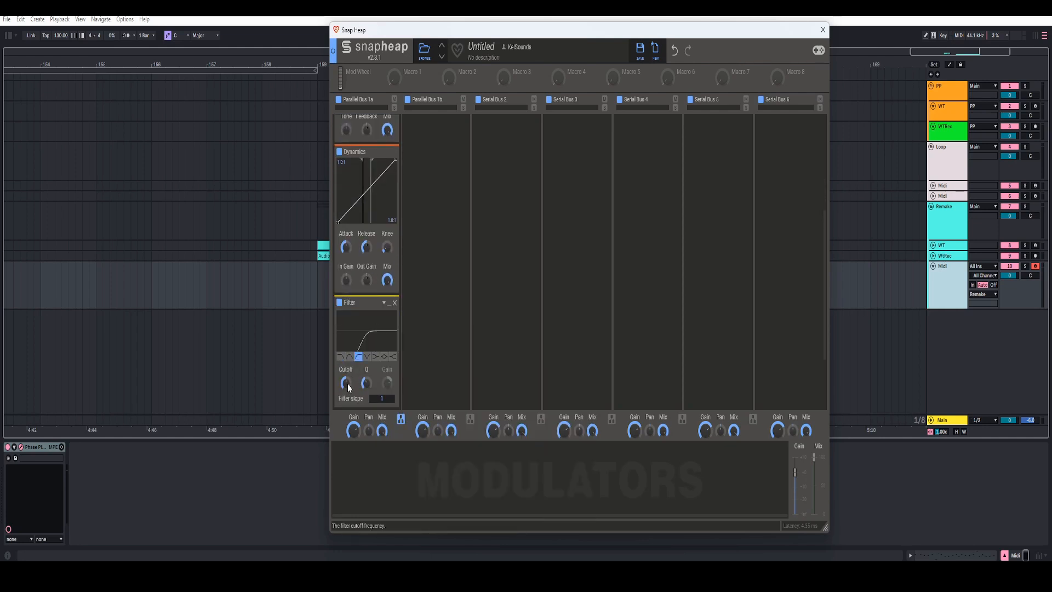
pyautogui.moveTo(346, 384)
pyautogui.mouseDown()
pyautogui.moveTo(347, 399)
pyautogui.moveTo(348, 386)
pyautogui.mouseUp()
# - Adjust the Chorus depth and set its rate to about 2.08 Hz while listening to the pluck
pyautogui.scroll(3, 375, 173)
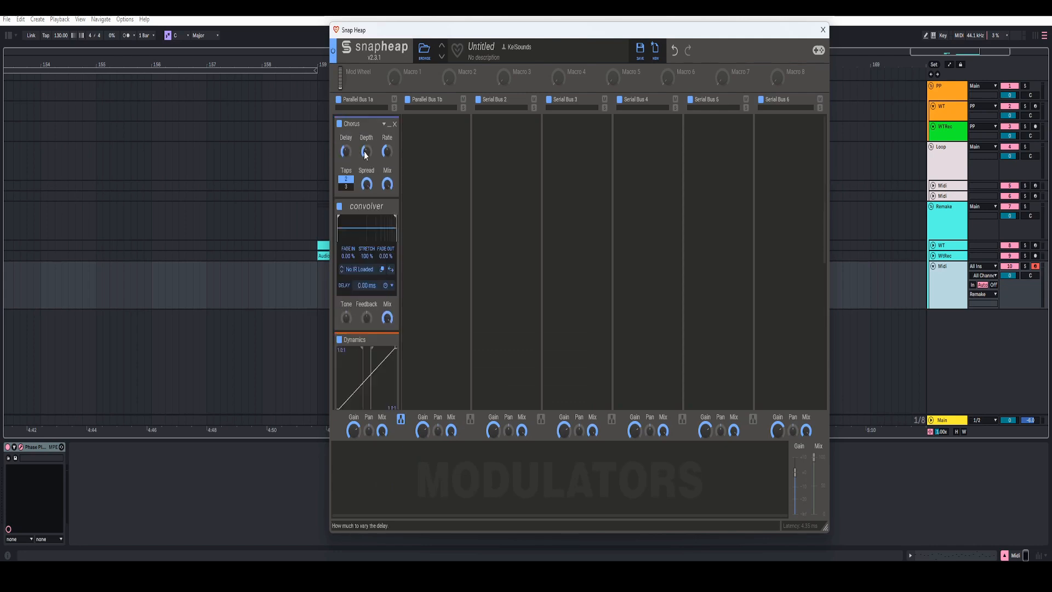
pyautogui.moveTo(365, 153); pyautogui.dragTo(386, 150)
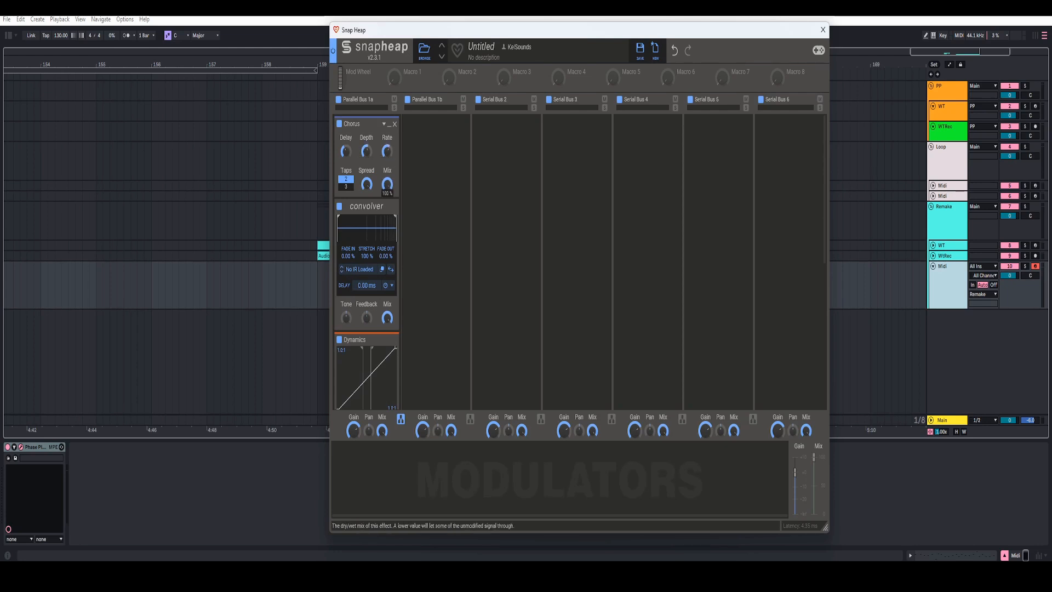
pyautogui.press('space')
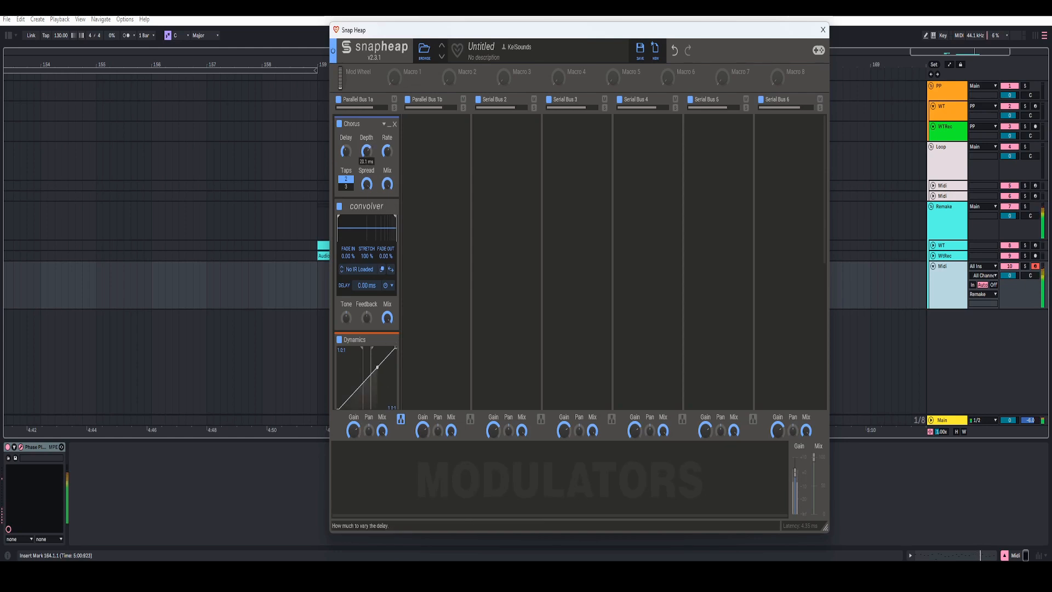
pyautogui.moveTo(387, 152); pyautogui.dragTo(367, 157)
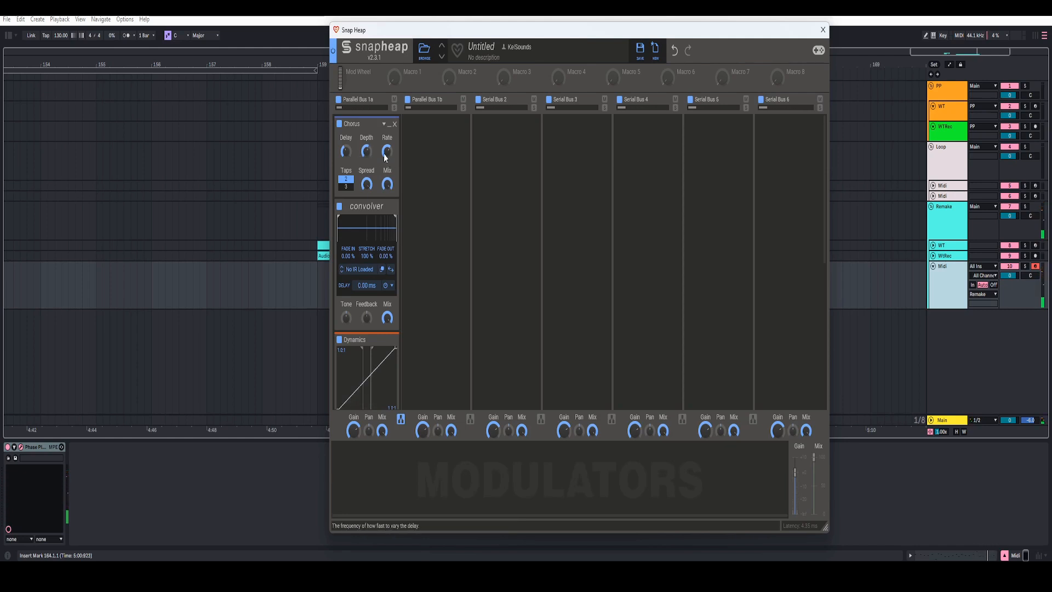
pyautogui.moveTo(367, 151); pyautogui.dragTo(366, 153)
pyautogui.rightClick(389, 155)
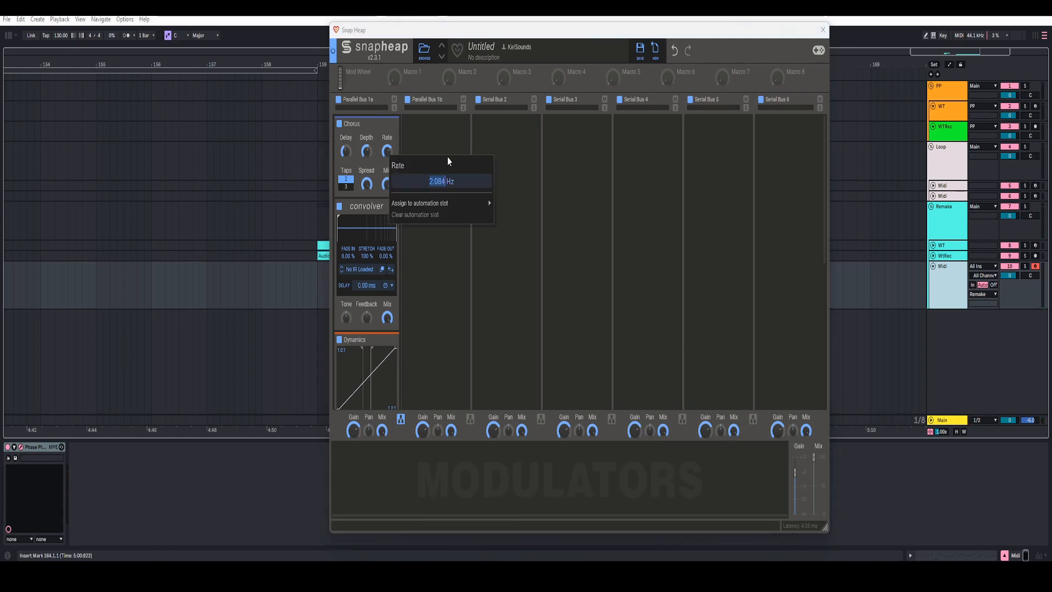
pyautogui.click(390, 130)
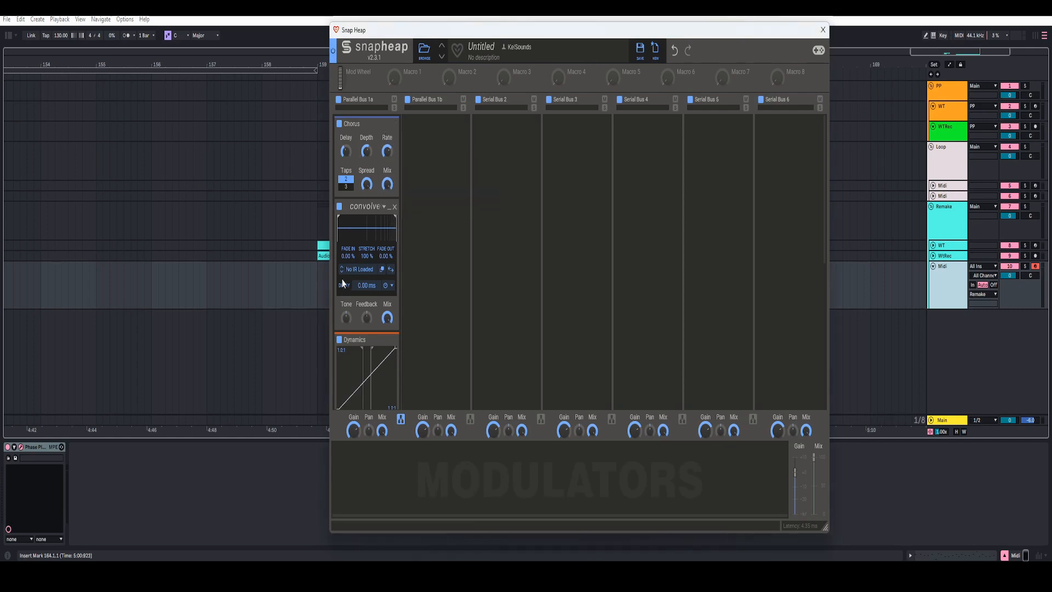
# - Load the 1st Baptist Nashville impulse response from the factory Spaces Real folder into the Convolver
pyautogui.click(359, 277)
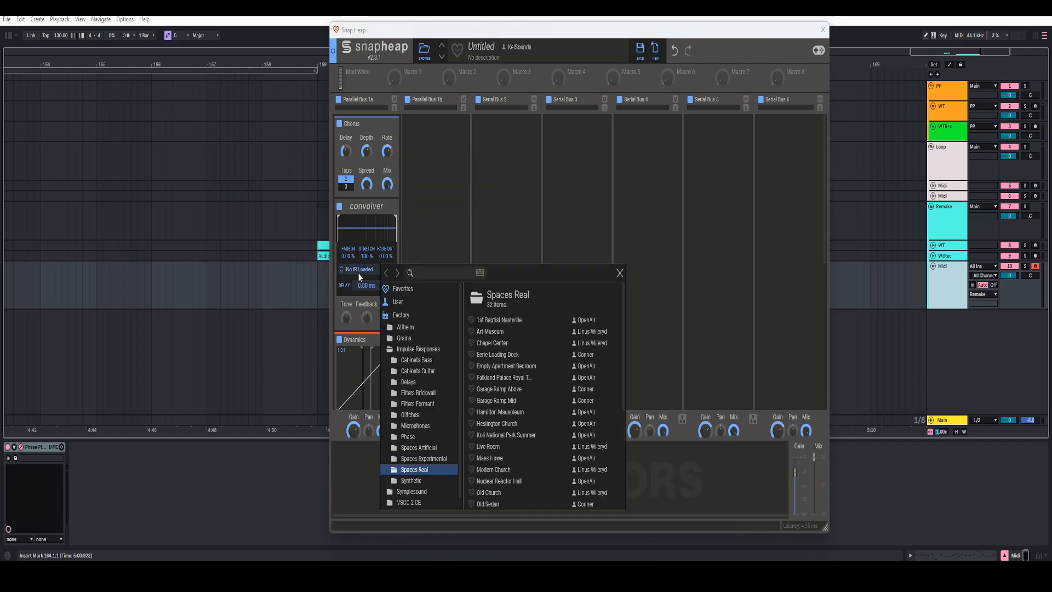
pyautogui.click(502, 321)
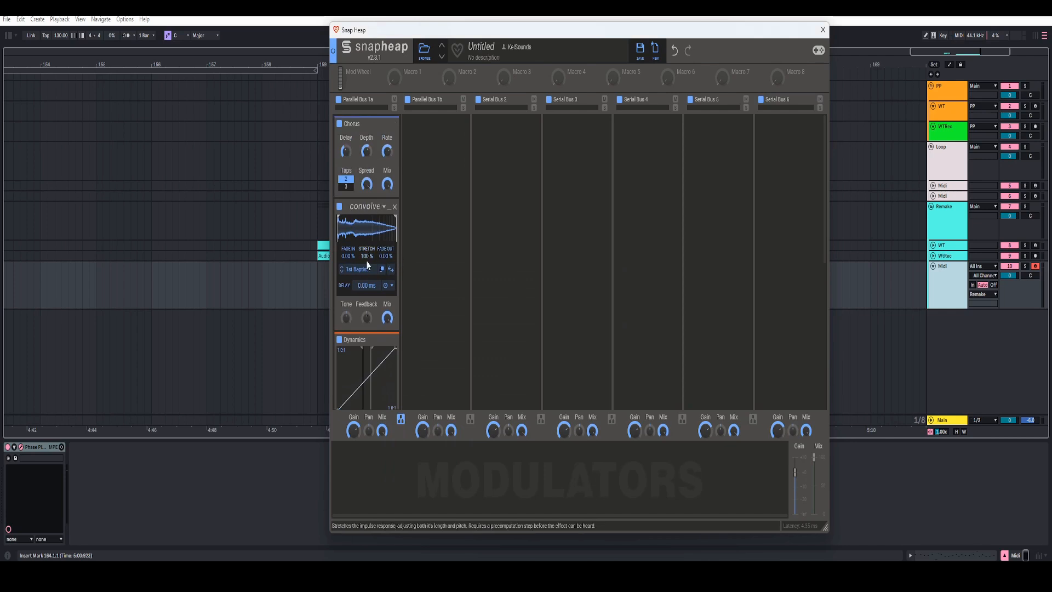
# - Lower the Dynamics threshold for downward compression and set its high ratio to 6
pyautogui.scroll(-2, 345, 318)
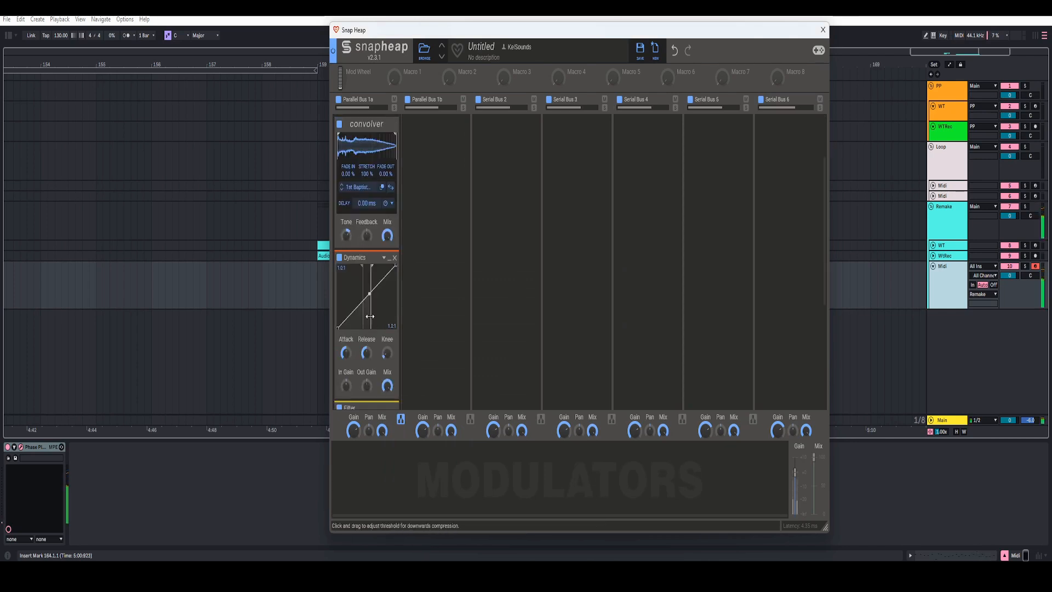
pyautogui.moveTo(370, 316)
pyautogui.mouseDown()
pyautogui.moveTo(385, 313)
pyautogui.moveTo(349, 309)
pyautogui.moveTo(362, 310)
pyautogui.mouseUp()
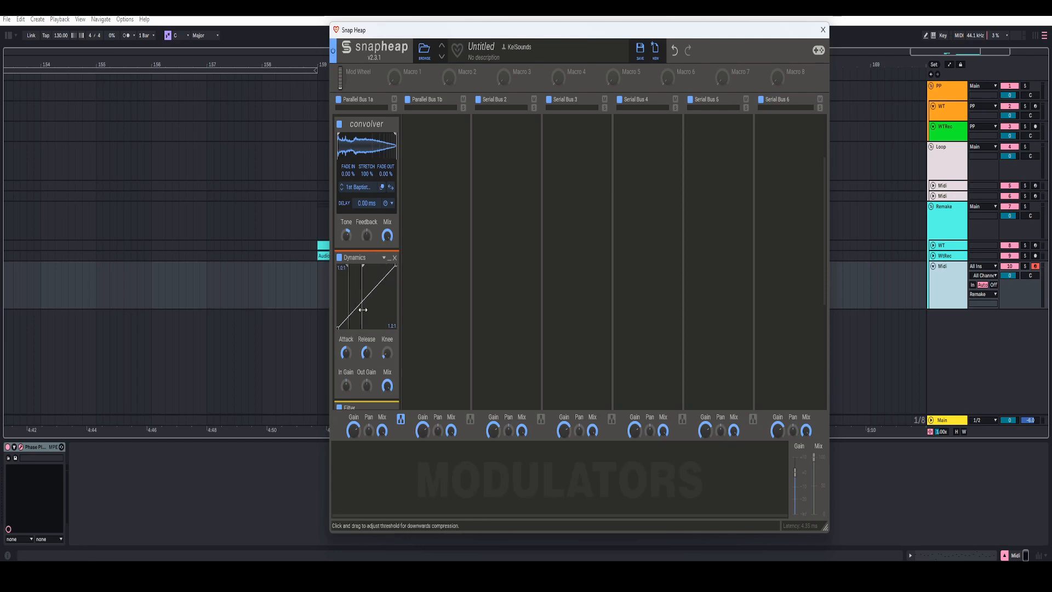
pyautogui.rightClick(391, 281)
pyautogui.write('6')
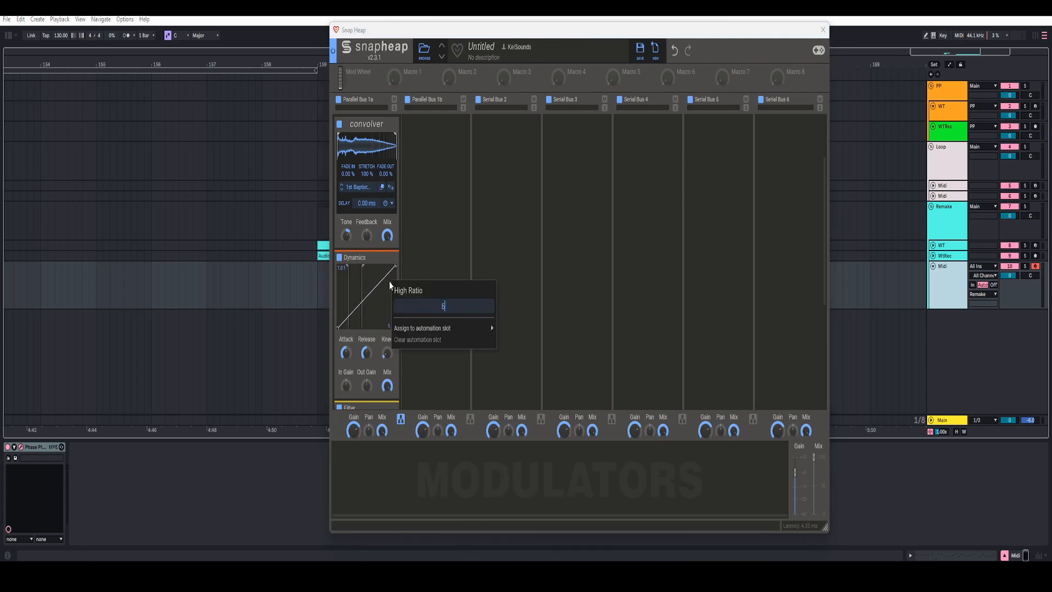
pyautogui.press('Return')
# - Raise the Dynamics output gain and reduce the Chorus depth
pyautogui.scroll(-2, 370, 339)
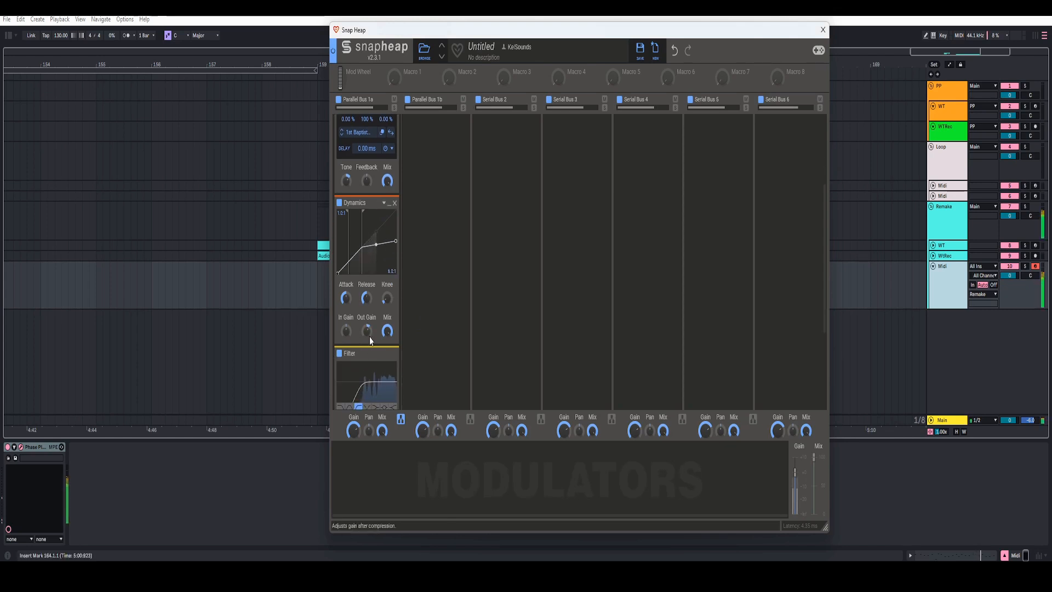
pyautogui.moveTo(367, 332); pyautogui.dragTo(366, 316)
pyautogui.scroll(5, 378, 300)
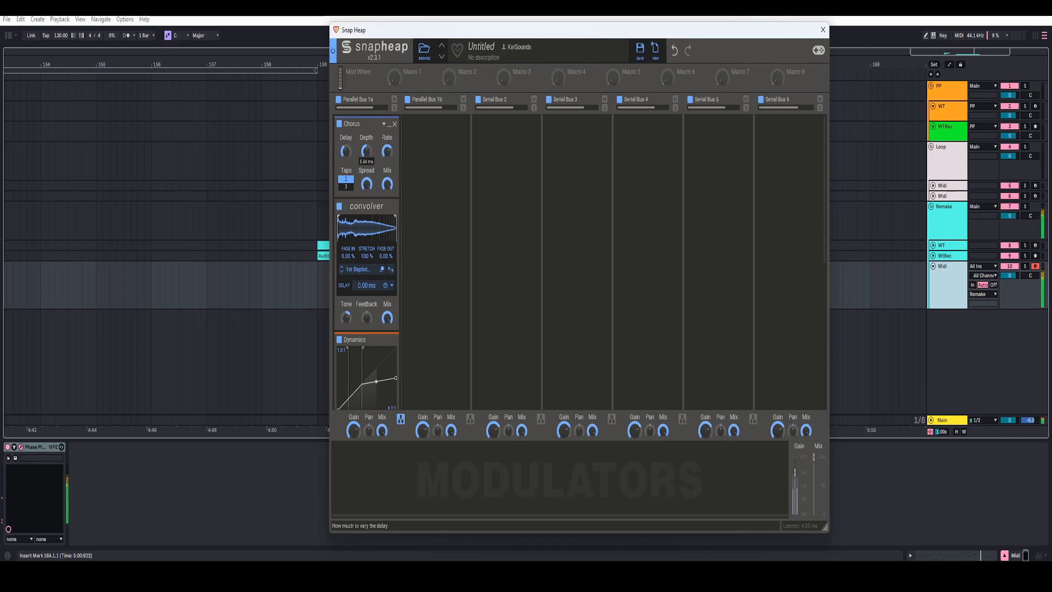
pyautogui.moveTo(366, 152); pyautogui.dragTo(366, 173)
# - Fine-tune the cutoff of the high-pass Filter at the end of Parallel Bus 1a
pyautogui.scroll(-3, 353, 389)
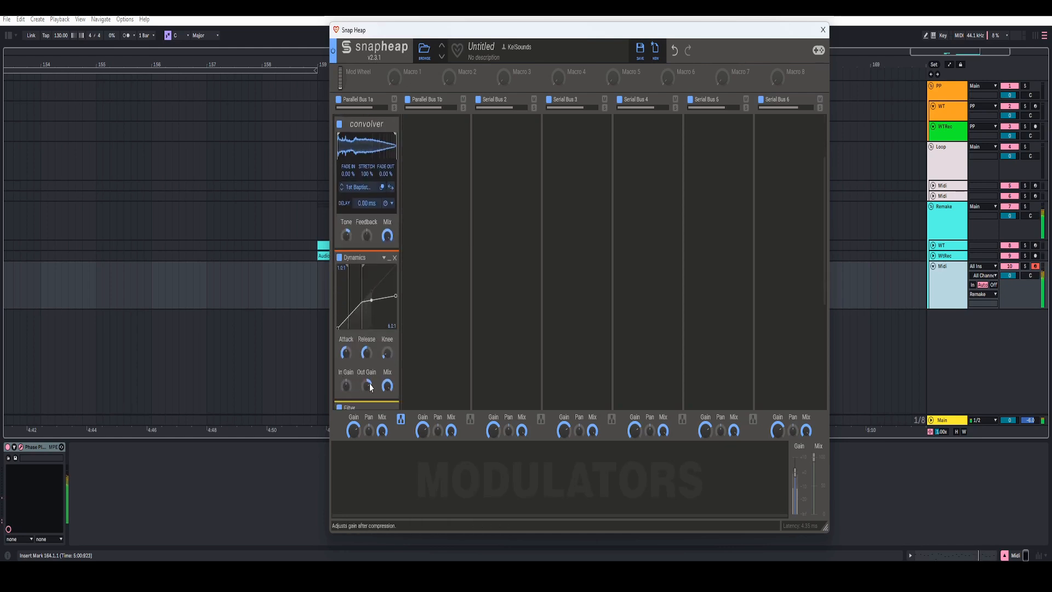
pyautogui.scroll(-4, 369, 382)
pyautogui.scroll(-3, 347, 285)
pyautogui.moveTo(346, 283); pyautogui.dragTo(346, 284)
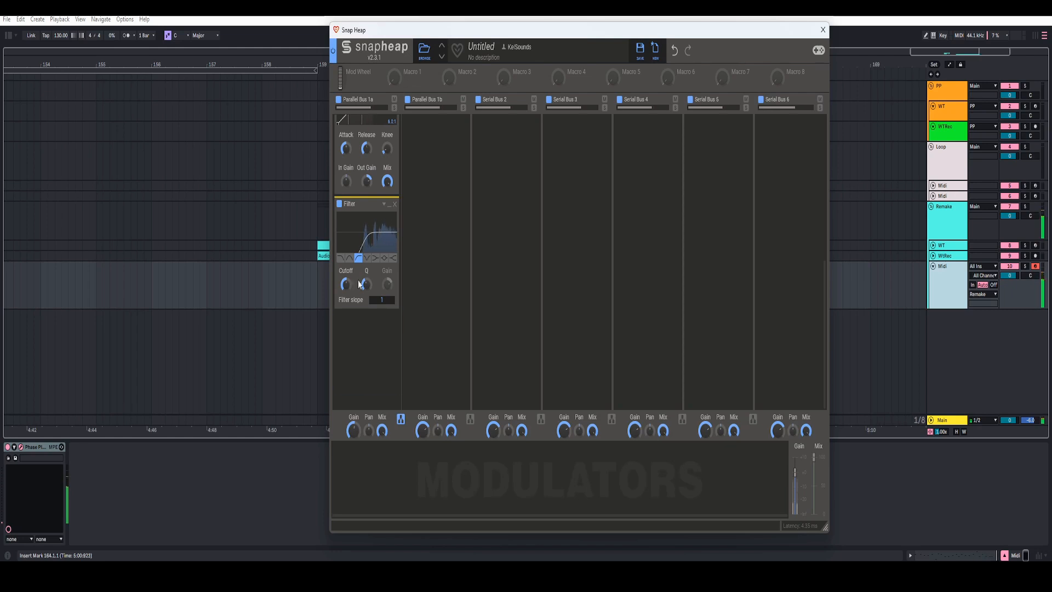
# - Lengthen the Dynamics release time and fine-tune it while auditioning the pluck
pyautogui.scroll(2, 367, 235)
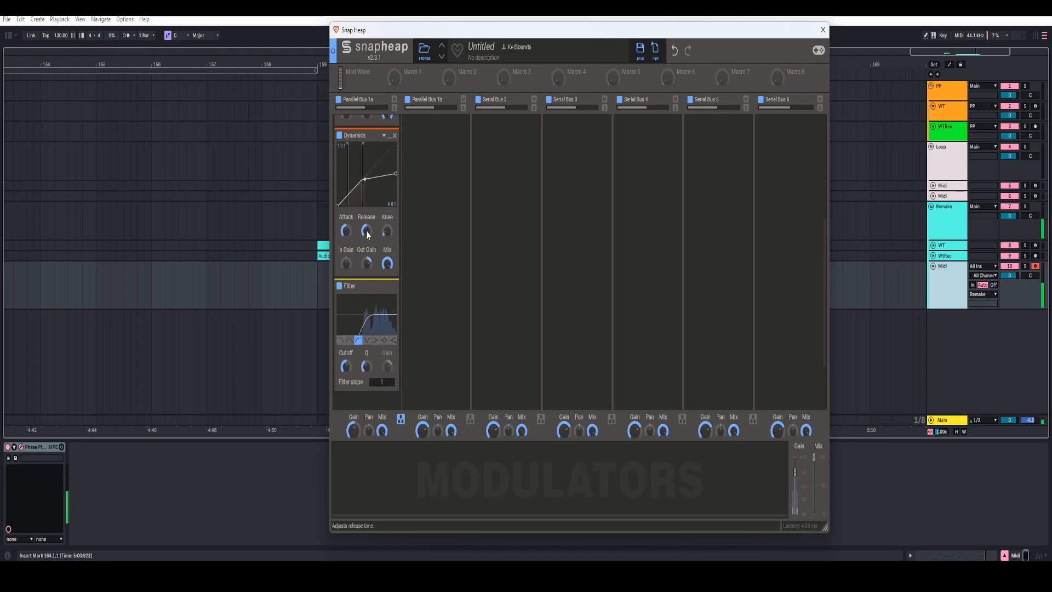
pyautogui.scroll(2, 375, 292)
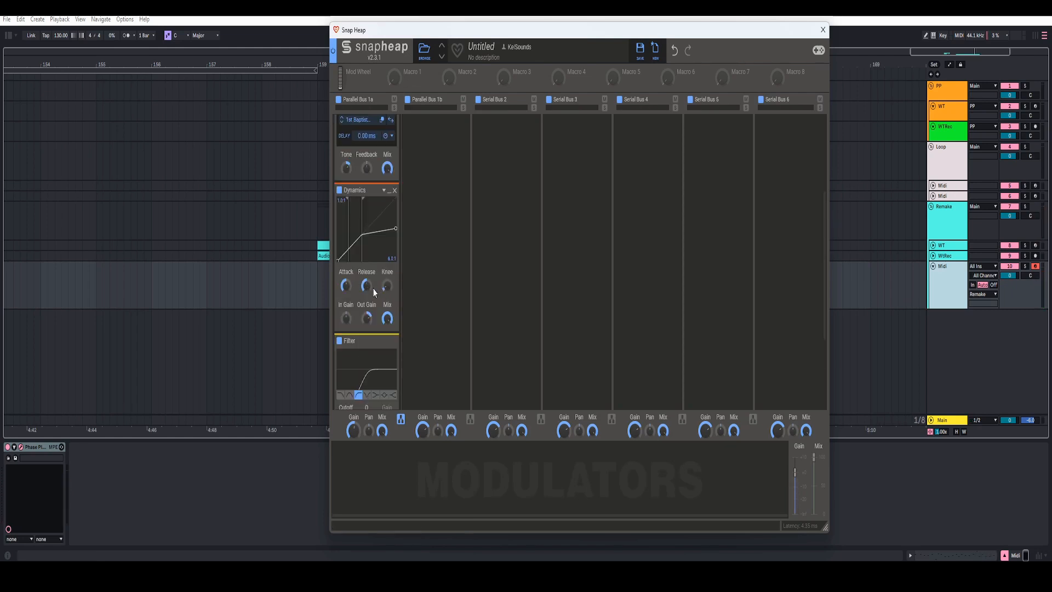
pyautogui.moveTo(367, 287); pyautogui.dragTo(367, 258)
pyautogui.press('space')
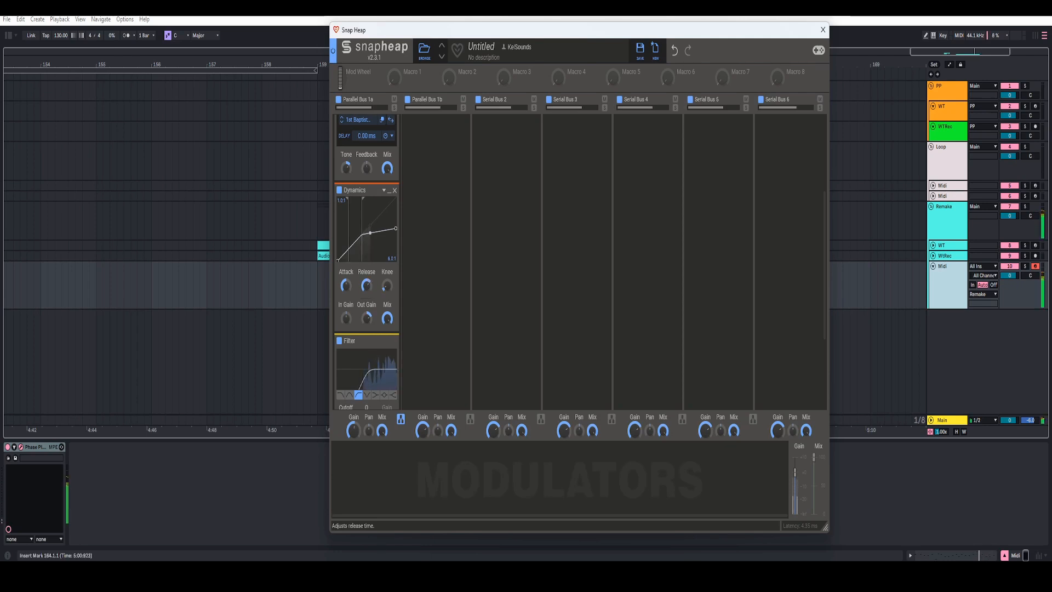
pyautogui.scroll(4, 366, 188)
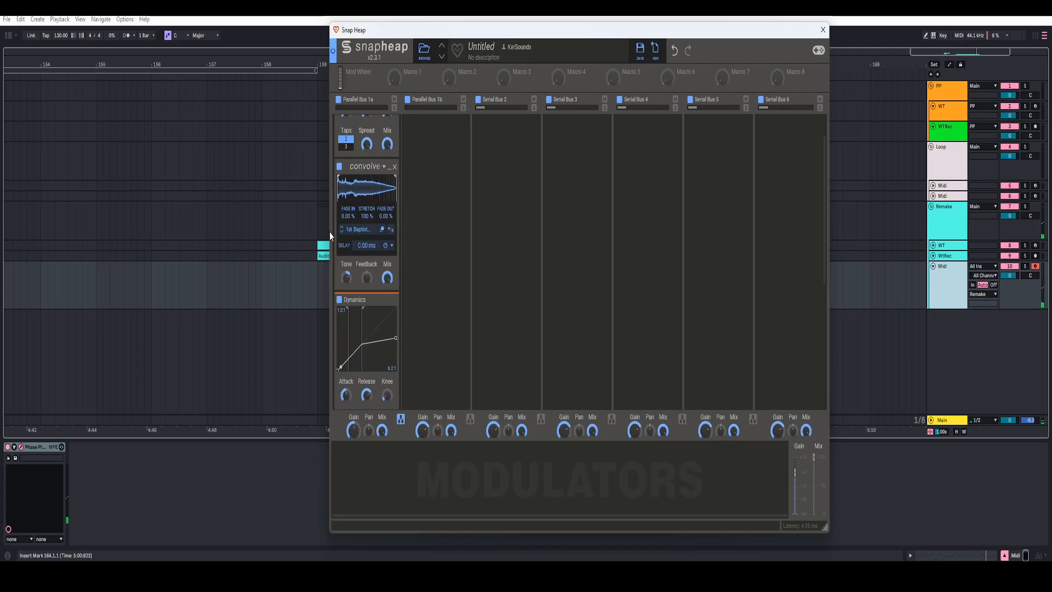
pyautogui.scroll(-2, 365, 192)
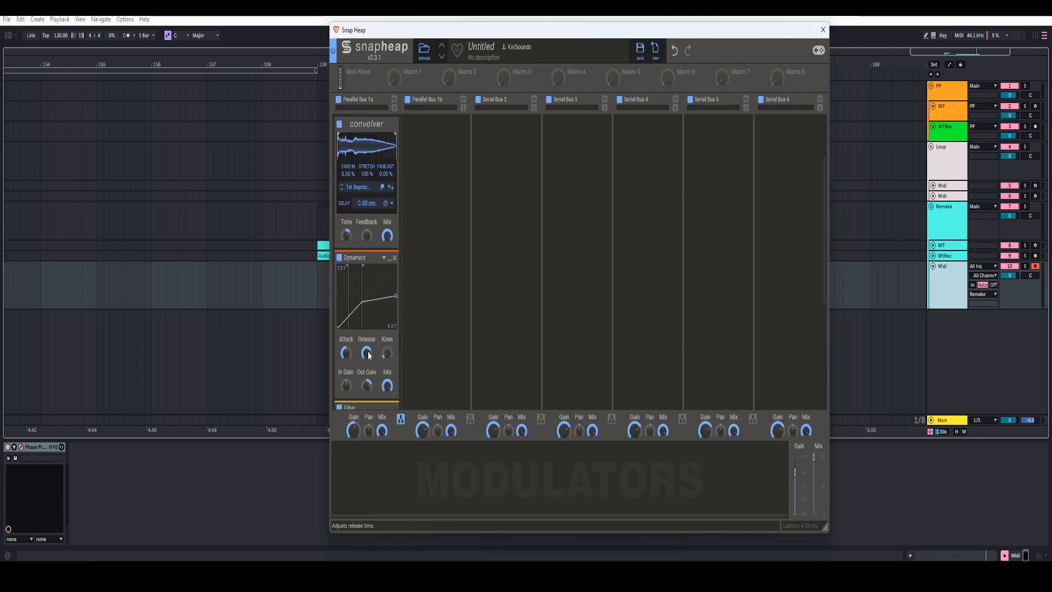
pyautogui.scroll(-2, 366, 345)
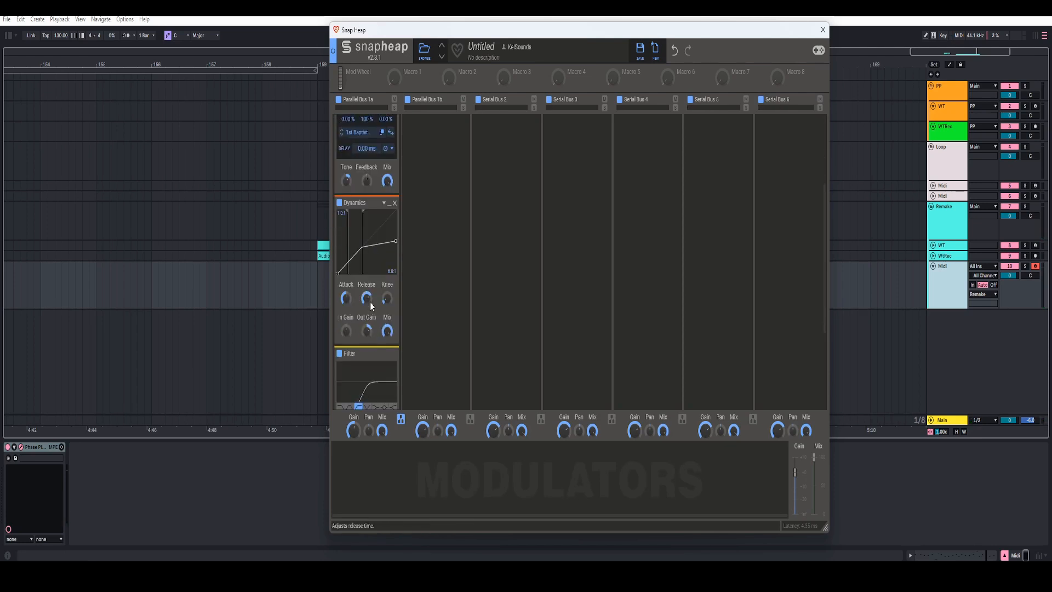
pyautogui.press('space')
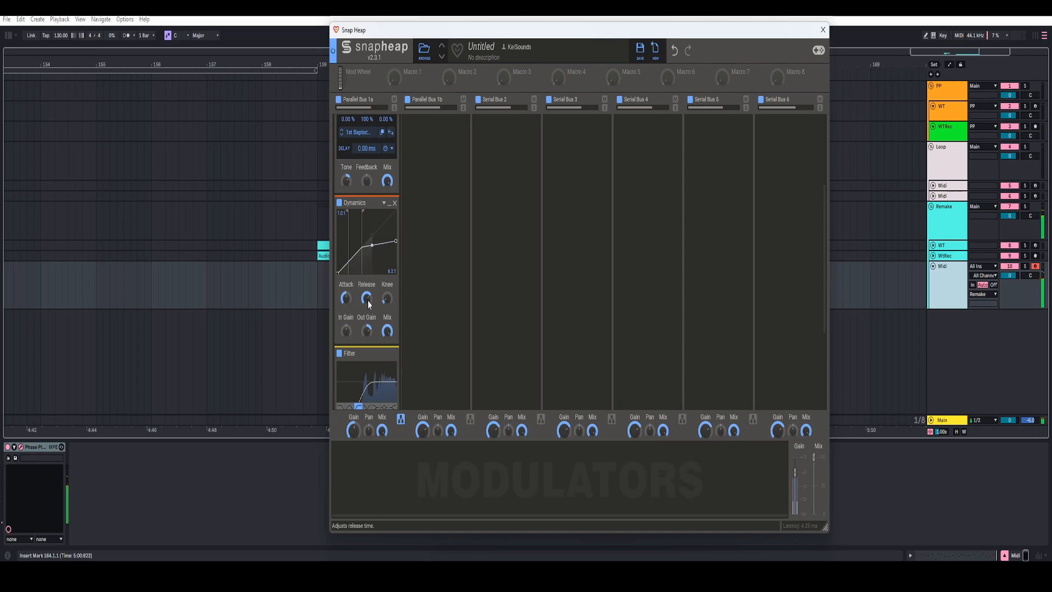
pyautogui.moveTo(367, 299); pyautogui.dragTo(367, 299)
# - Collapse the Dynamics, Convolver and Chorus effects, and close the Snap Heap window
pyautogui.click(389, 204)
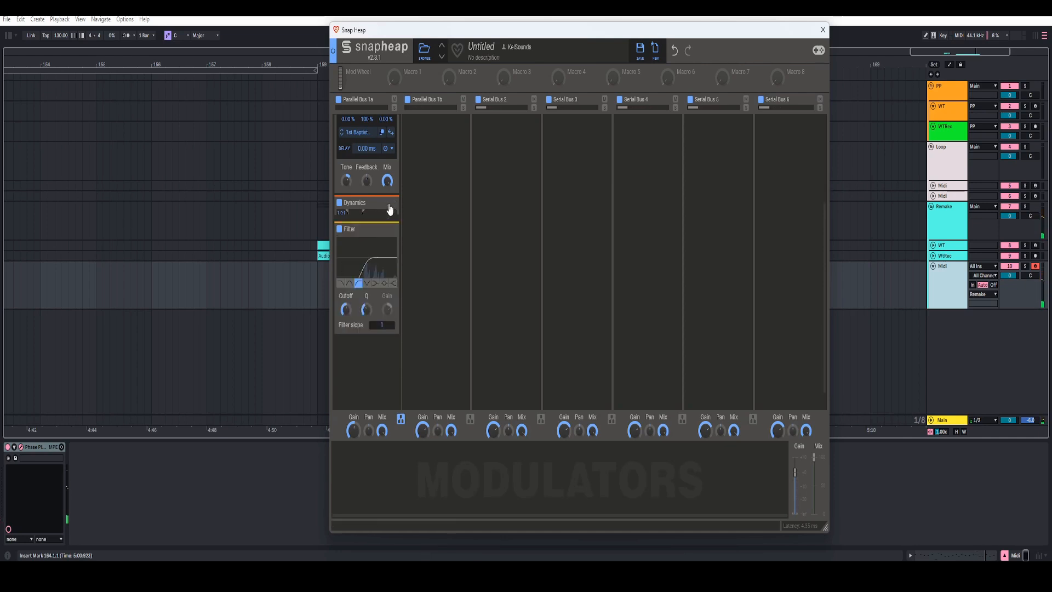
pyautogui.scroll(2, 390, 197)
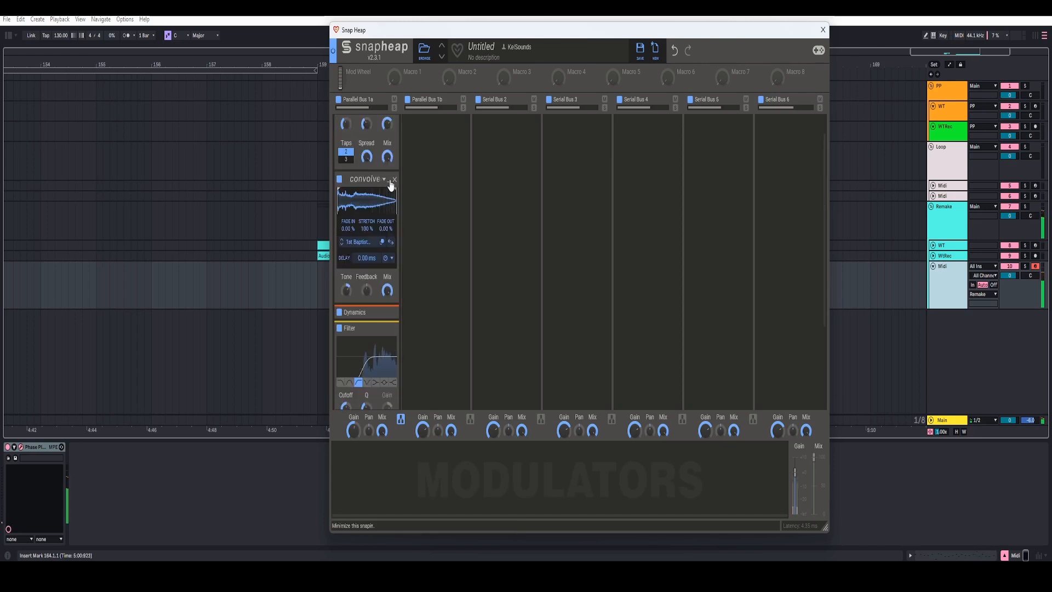
pyautogui.click(390, 183)
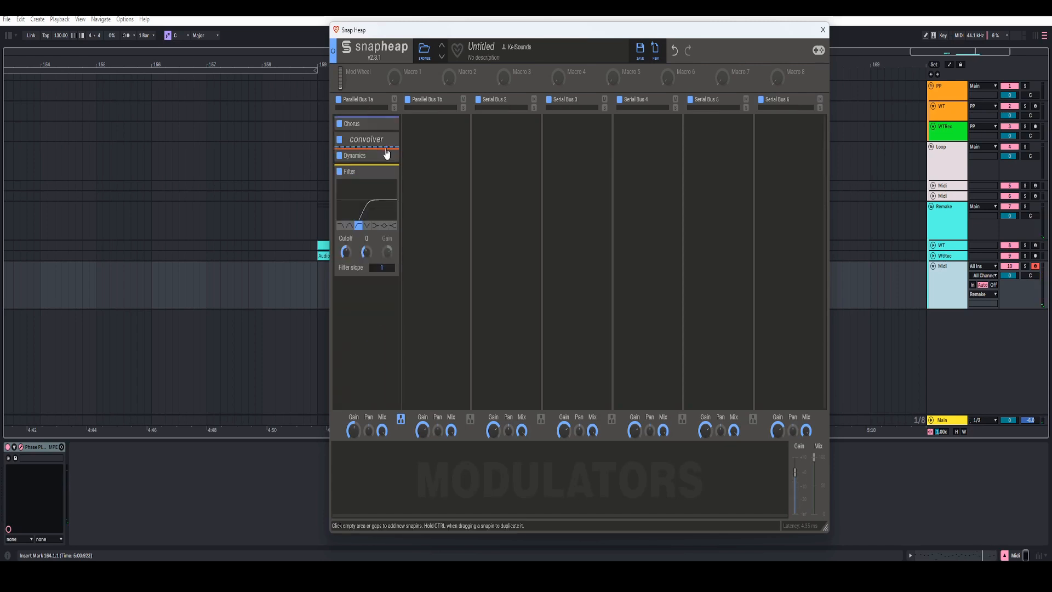
pyautogui.click(823, 29)
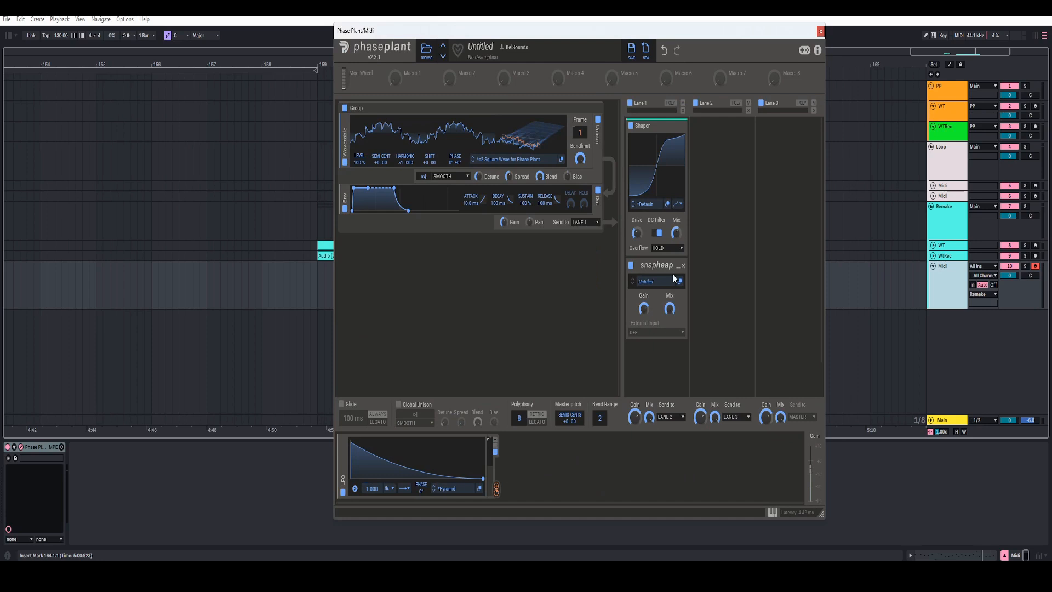
# - Collapse the Shaper, and add a Distortion in Saturate mode below the Snap Heap in Lane 1
pyautogui.click(680, 129)
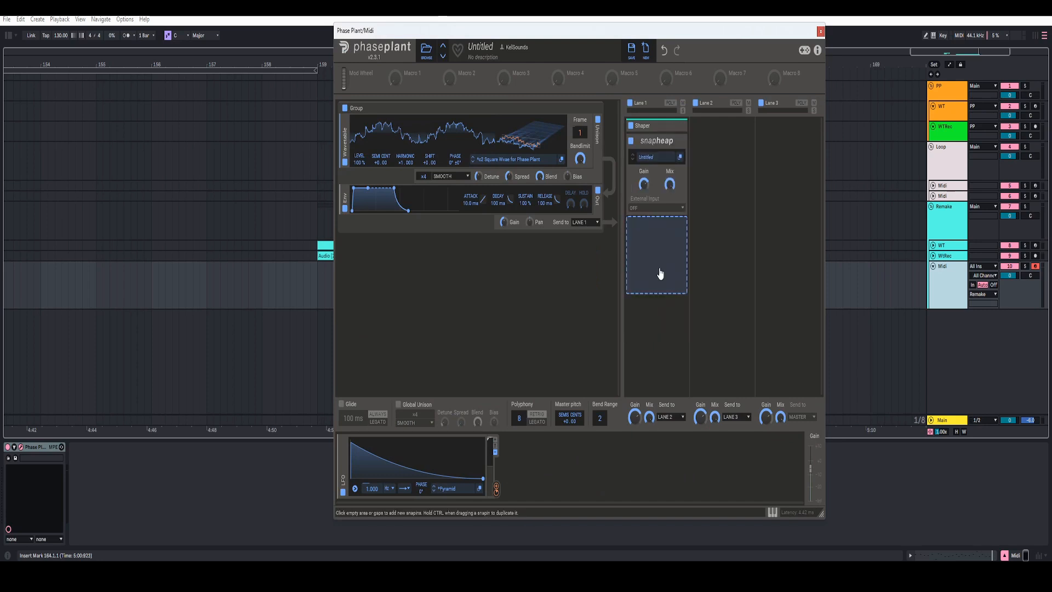
pyautogui.click(659, 263)
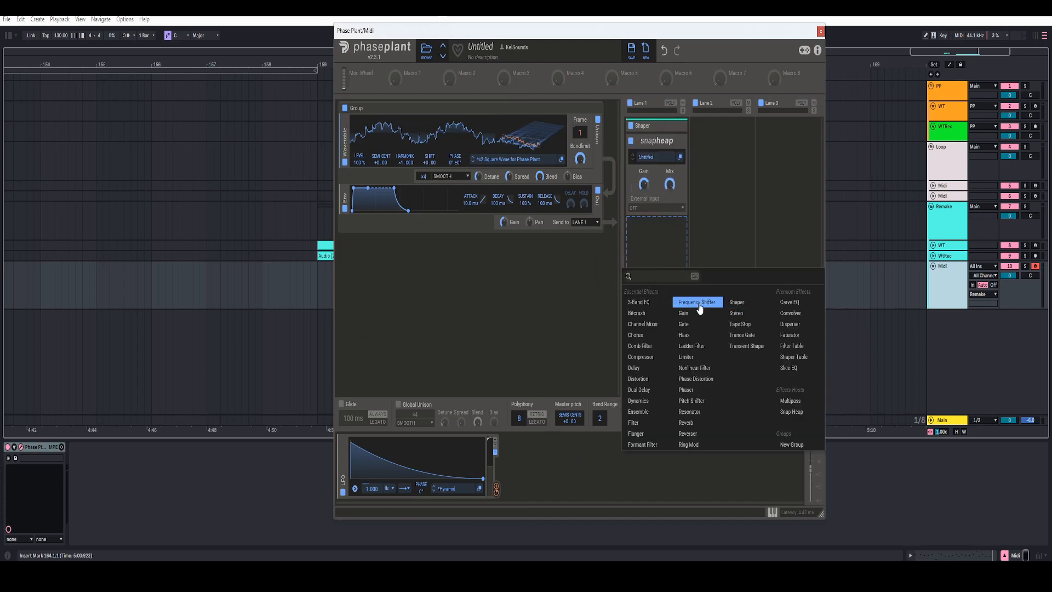
pyautogui.click(638, 378)
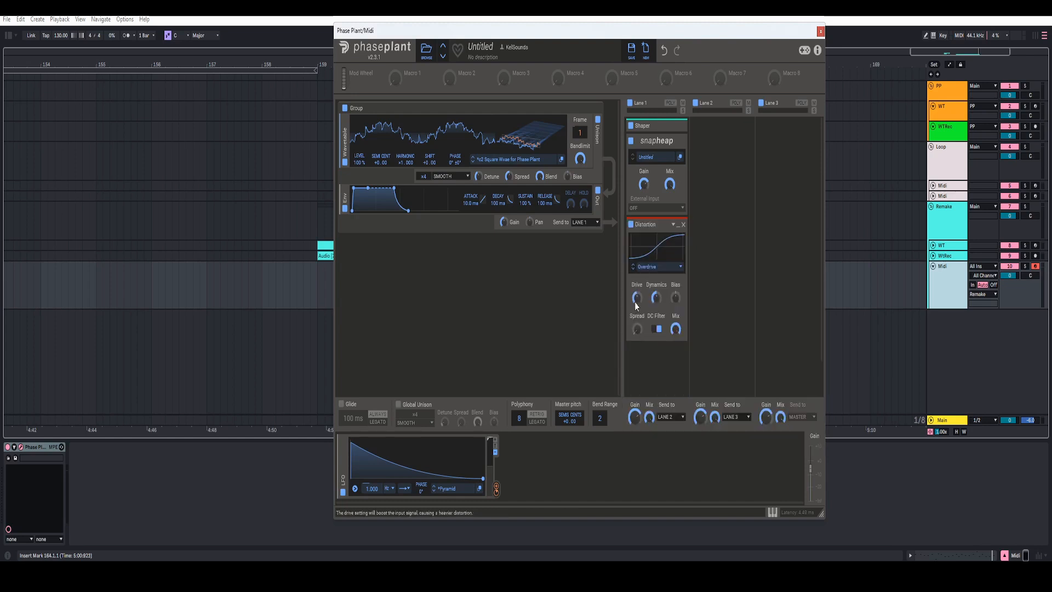
pyautogui.click(651, 267)
pyautogui.click(651, 271)
# - Set the Distortion's drive to 9.8 dB and reduce its wet/dry mix to a low level
pyautogui.rightClick(639, 302)
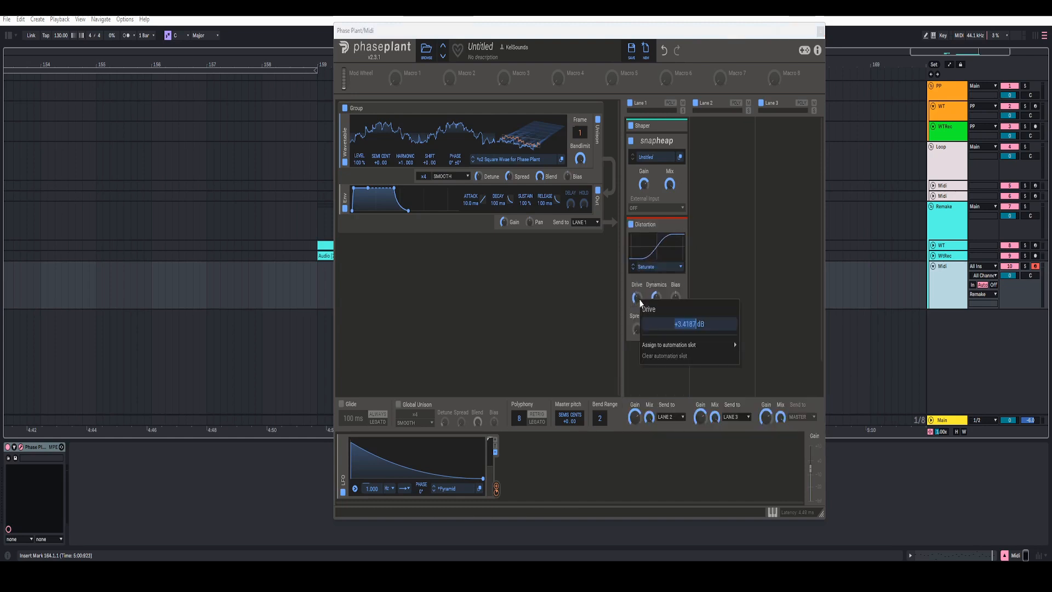
pyautogui.write('9.8')
pyautogui.press('Return')
pyautogui.moveTo(676, 330); pyautogui.dragTo(676, 337)
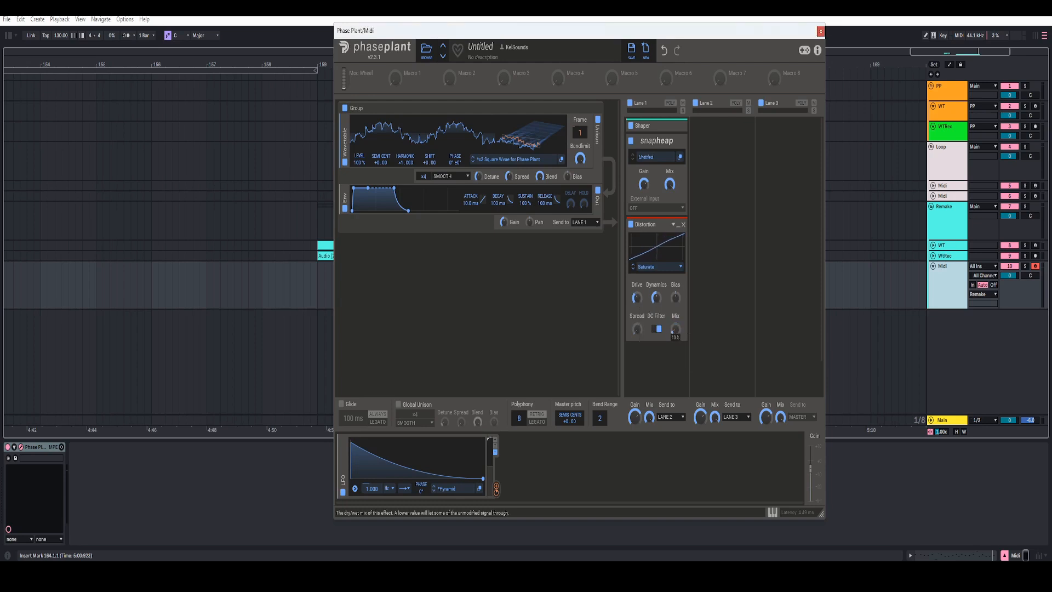
pyautogui.moveTo(675, 329); pyautogui.dragTo(675, 323)
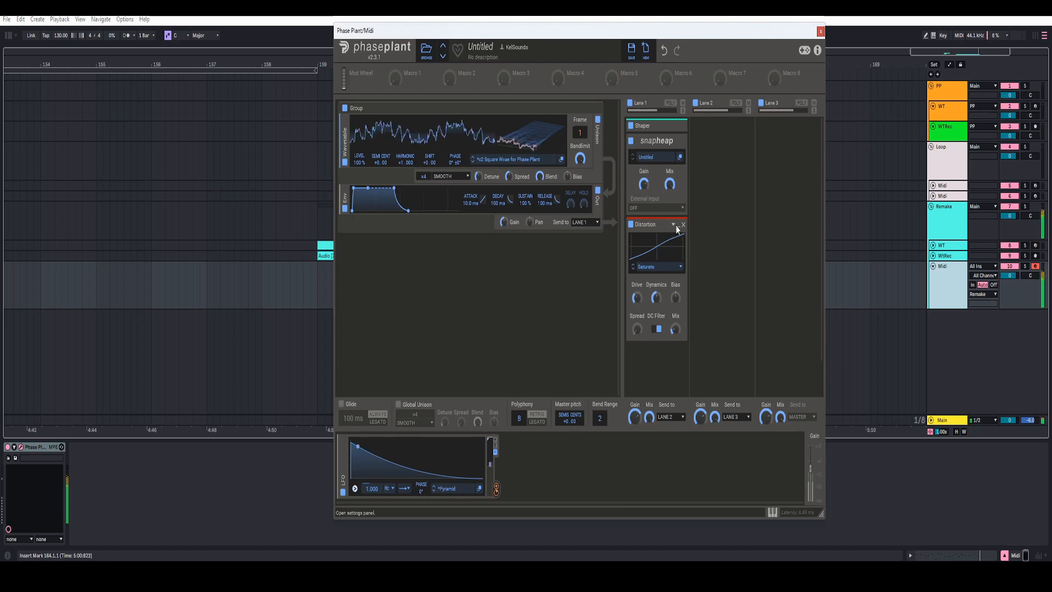
# - Collapse the Distortion and add a Multipass below it in Lane 1
pyautogui.moveTo(676, 226); pyautogui.dragTo(660, 215)
pyautogui.click(661, 215)
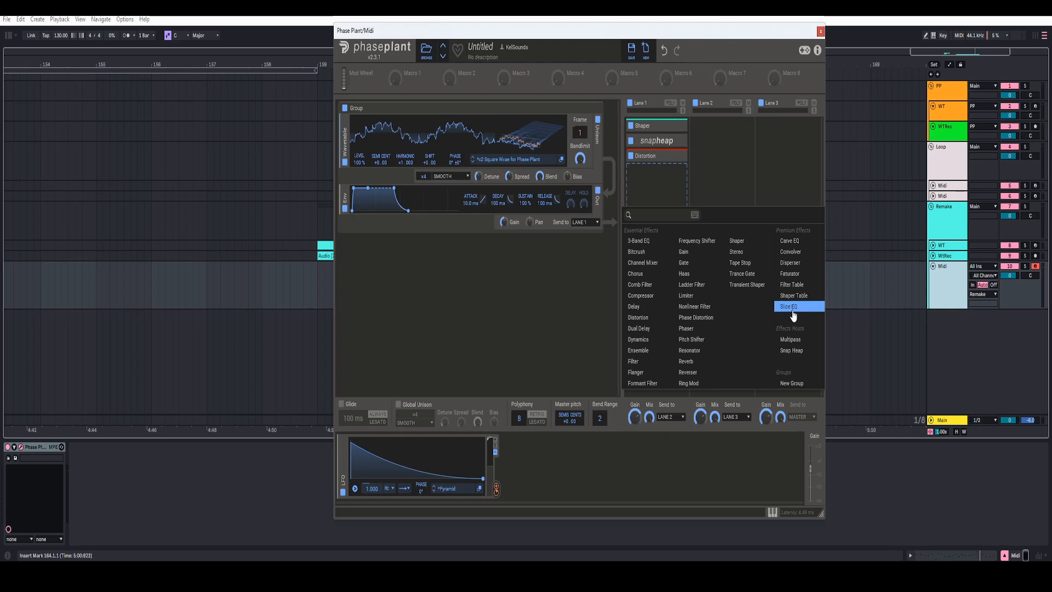
pyautogui.click(790, 341)
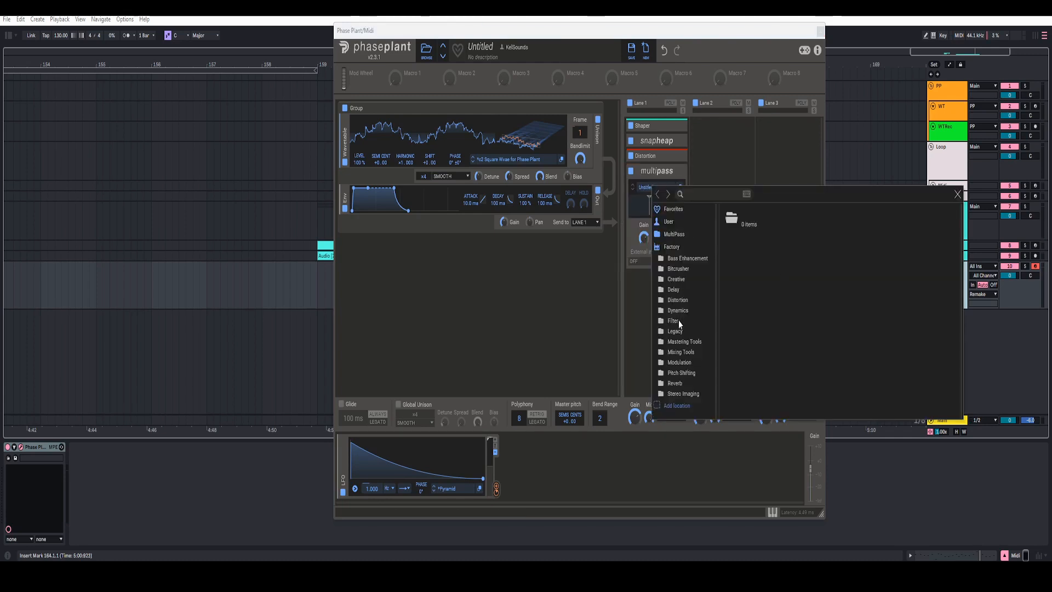
# - Load the factory Dynamics preset N.O.T.T. in Multipass, set the effect's overall mix to 41%, and collapse it
pyautogui.click(678, 308)
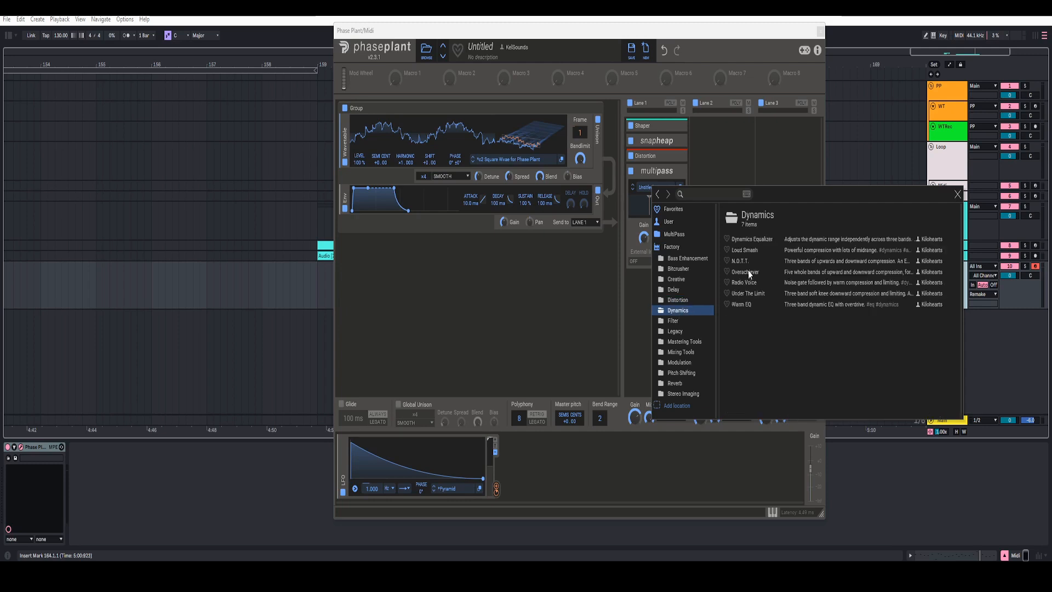
pyautogui.click(744, 261)
pyautogui.click(613, 319)
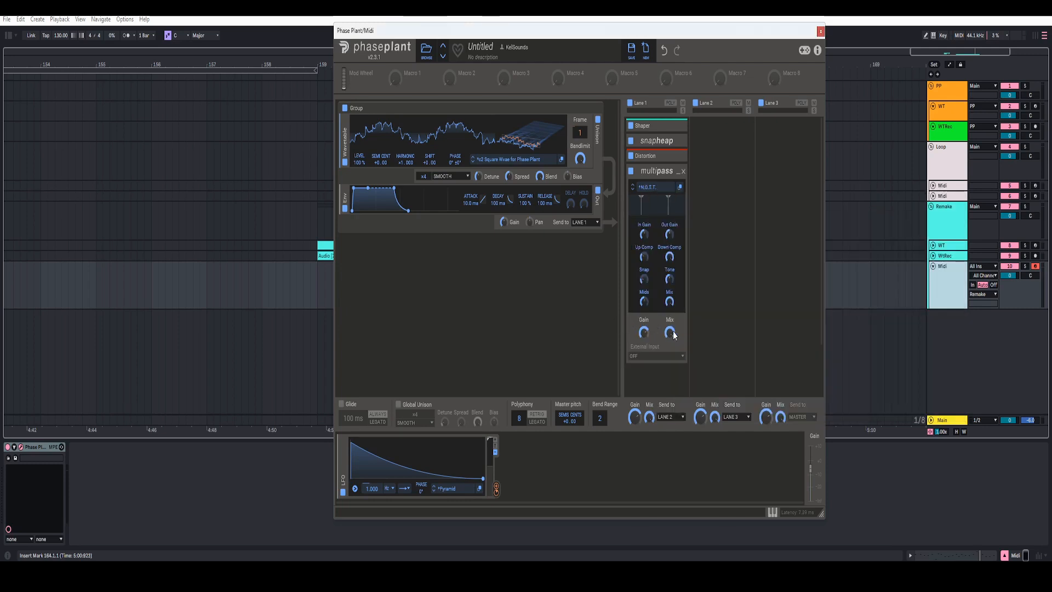
pyautogui.moveTo(669, 331); pyautogui.dragTo(669, 330)
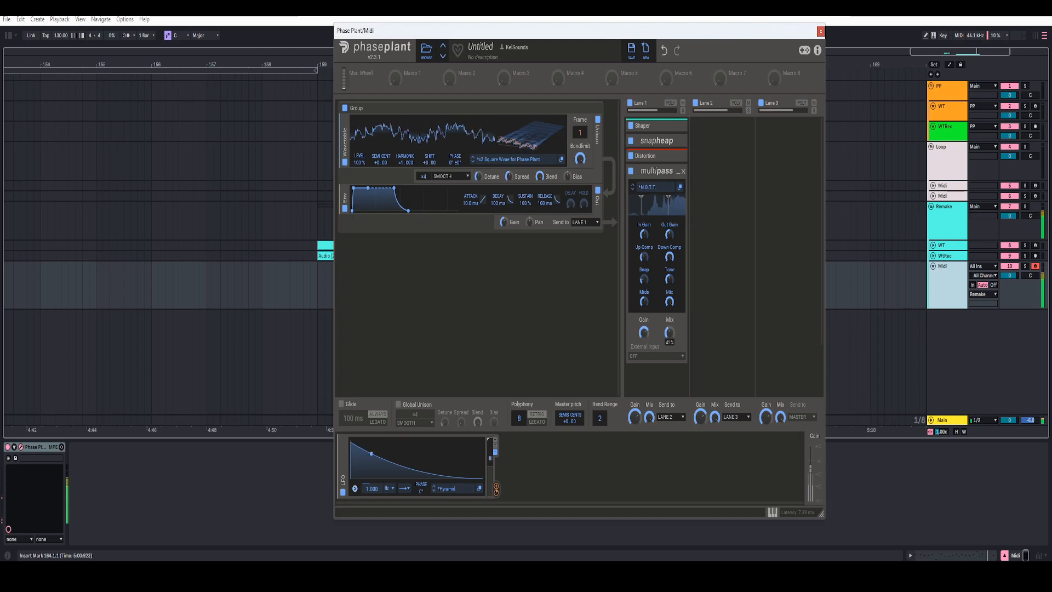
pyautogui.click(677, 174)
# - Add a Filter to Lane 3, switch it to high pass, and lower its cutoff
pyautogui.click(781, 168)
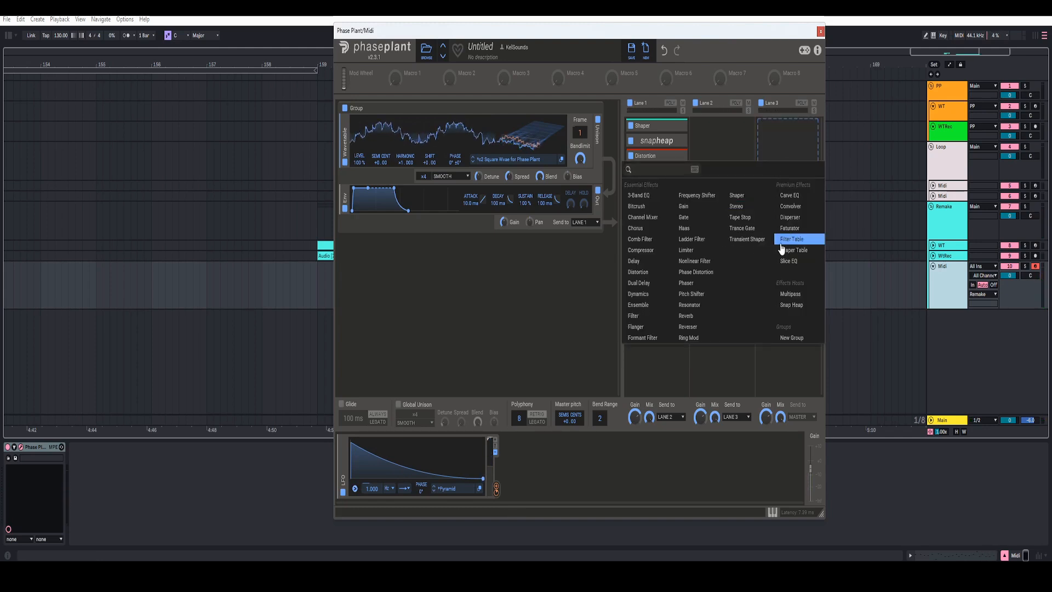
pyautogui.click(691, 264)
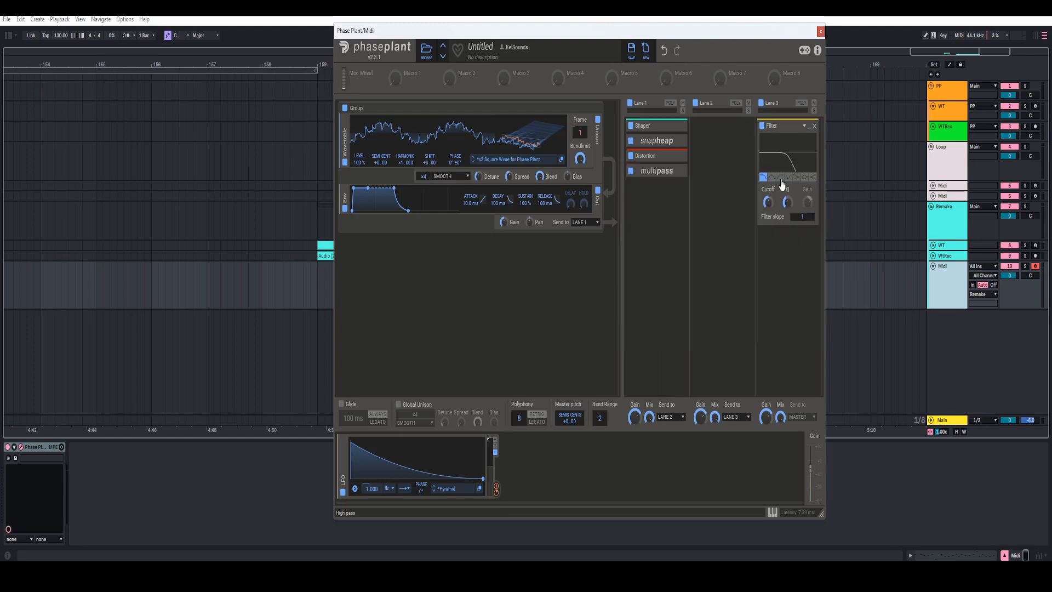
pyautogui.rightClick(770, 202)
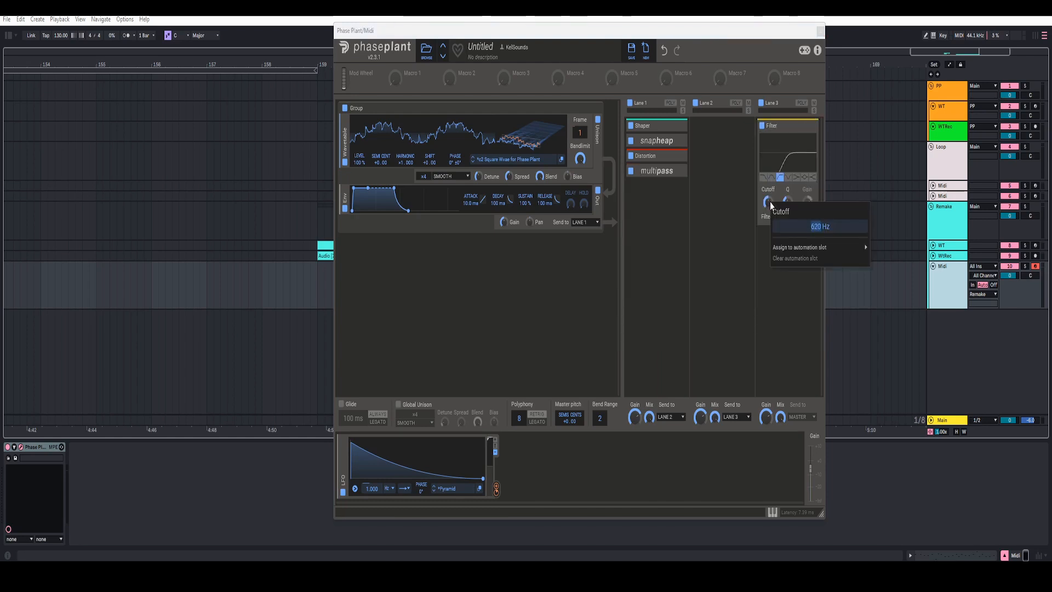
pyautogui.press('Escape')
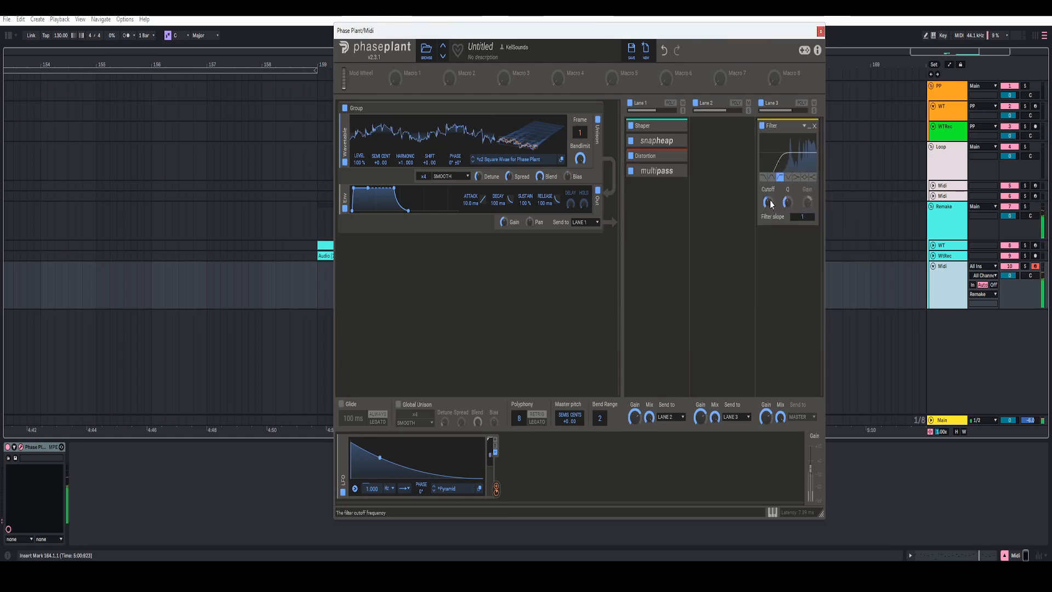
# - Add a Limiter below the Filter in Lane 3, adjust its input gain, and collapse both effects
pyautogui.click(791, 265)
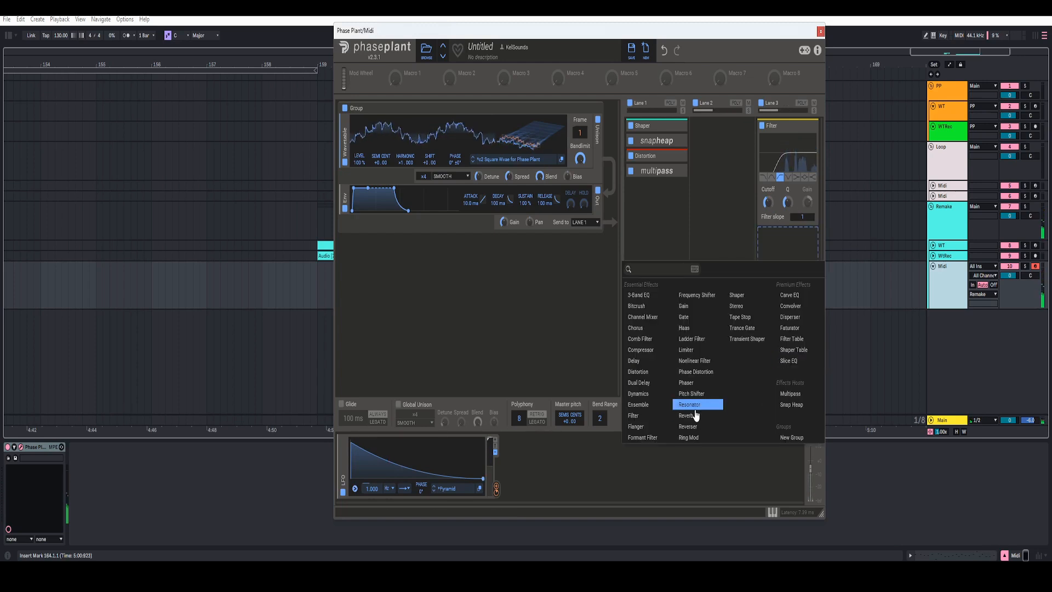
pyautogui.click(698, 351)
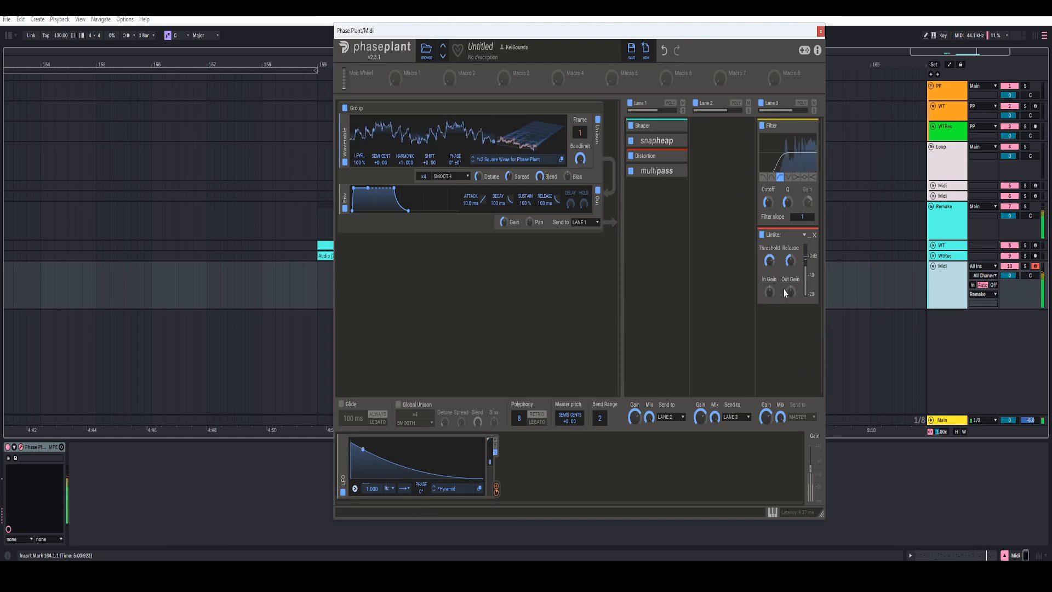
pyautogui.moveTo(770, 292); pyautogui.dragTo(770, 287)
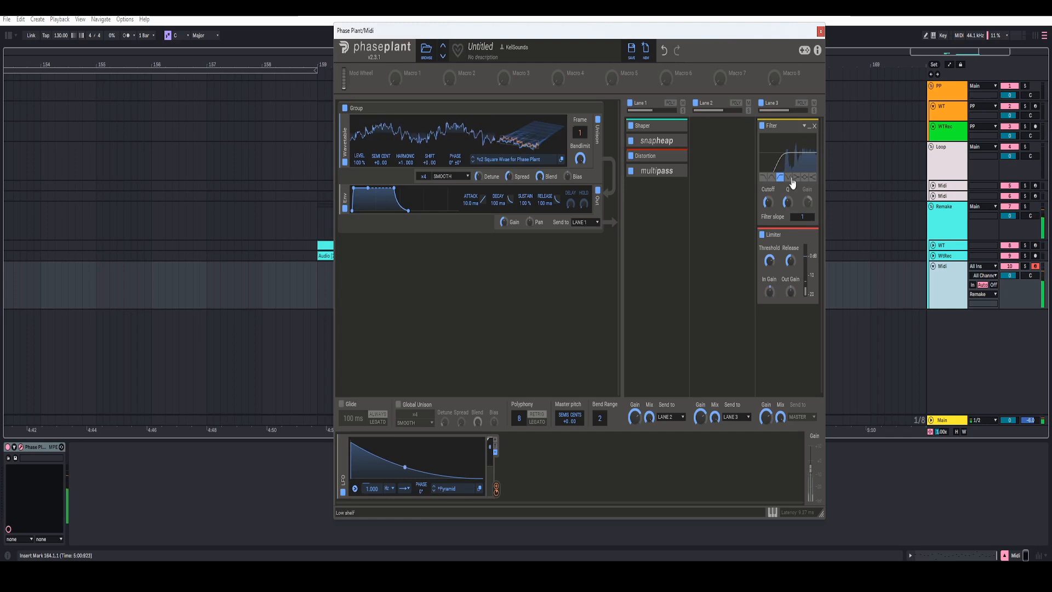
pyautogui.keyDown('alt'); pyautogui.doubleClick(778, 236); pyautogui.keyUp('alt')
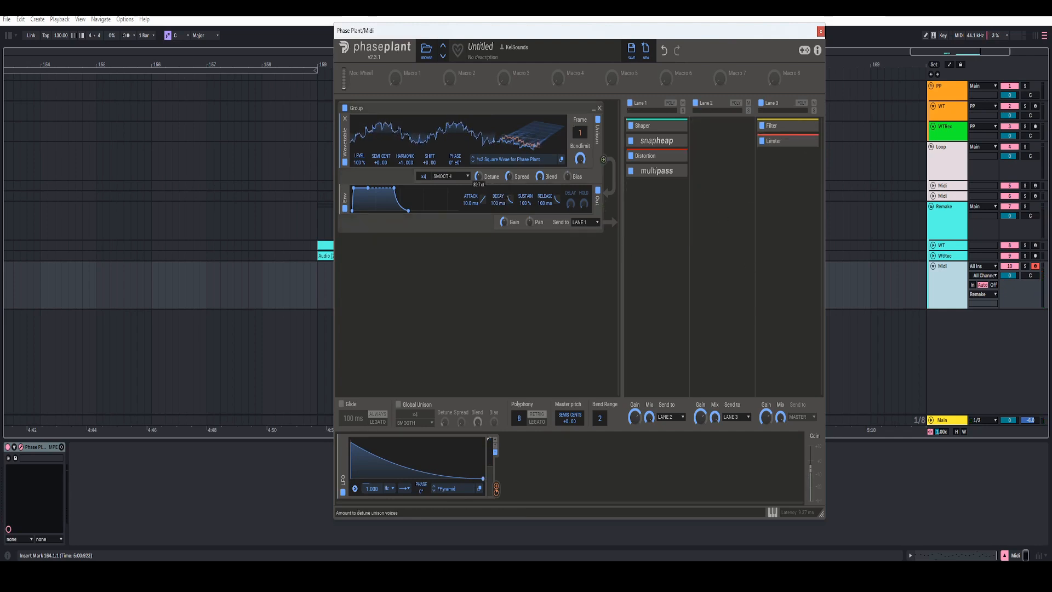
# - Fine-tune the wavetable oscillator's unison detune, and try a different semitone tuning before resetting it to default
pyautogui.moveTo(478, 177); pyautogui.dragTo(478, 180)
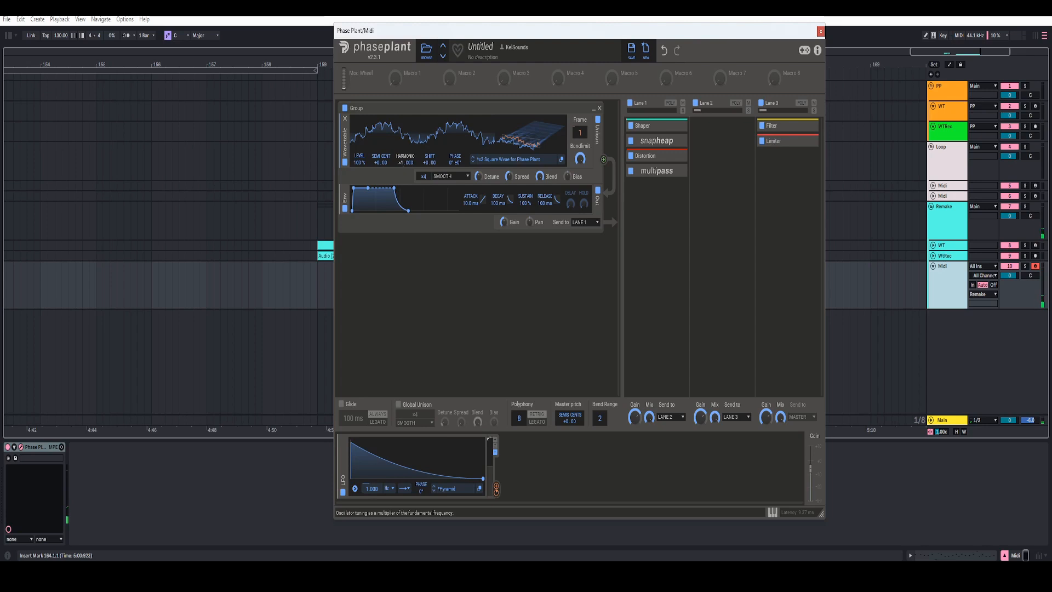
pyautogui.moveTo(405, 162); pyautogui.dragTo(380, 156)
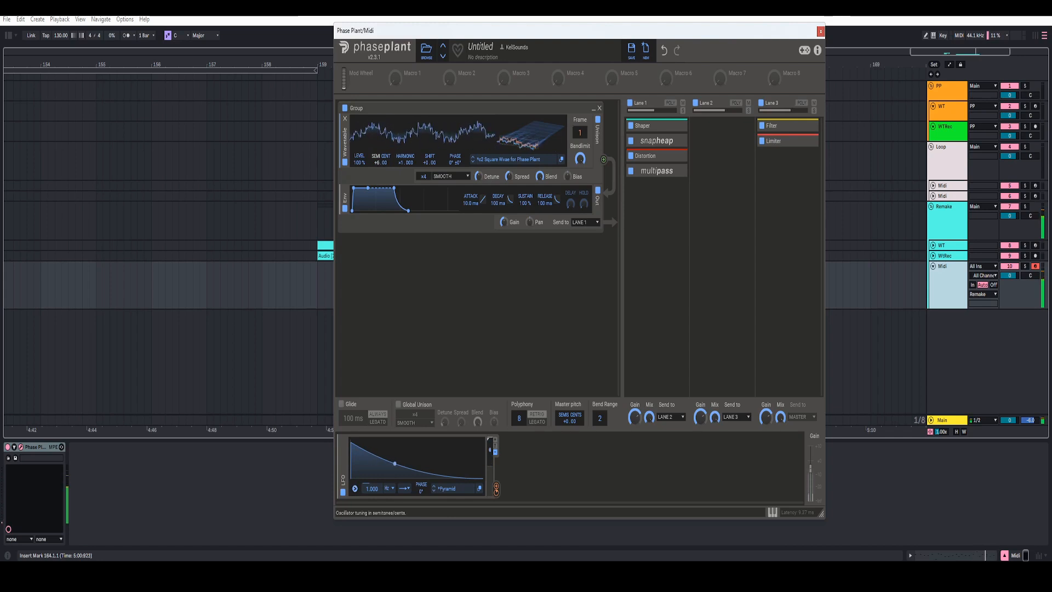
pyautogui.doubleClick(378, 166)
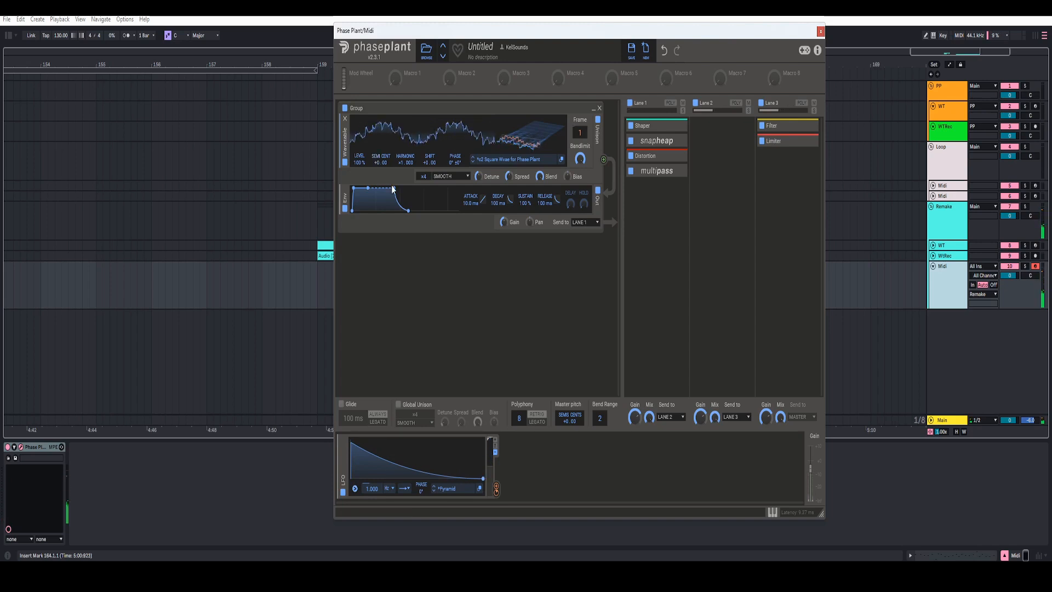
# - Enable Glide with a time of 15.9 ms and set the polyphony to 1 voice
pyautogui.click(341, 404)
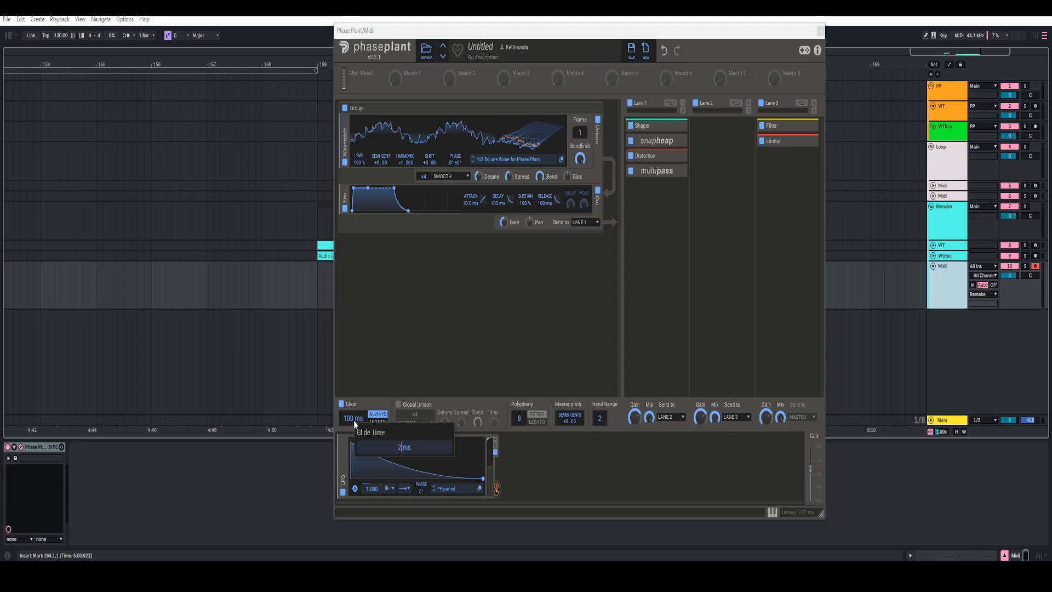
pyautogui.doubleClick(353, 418)
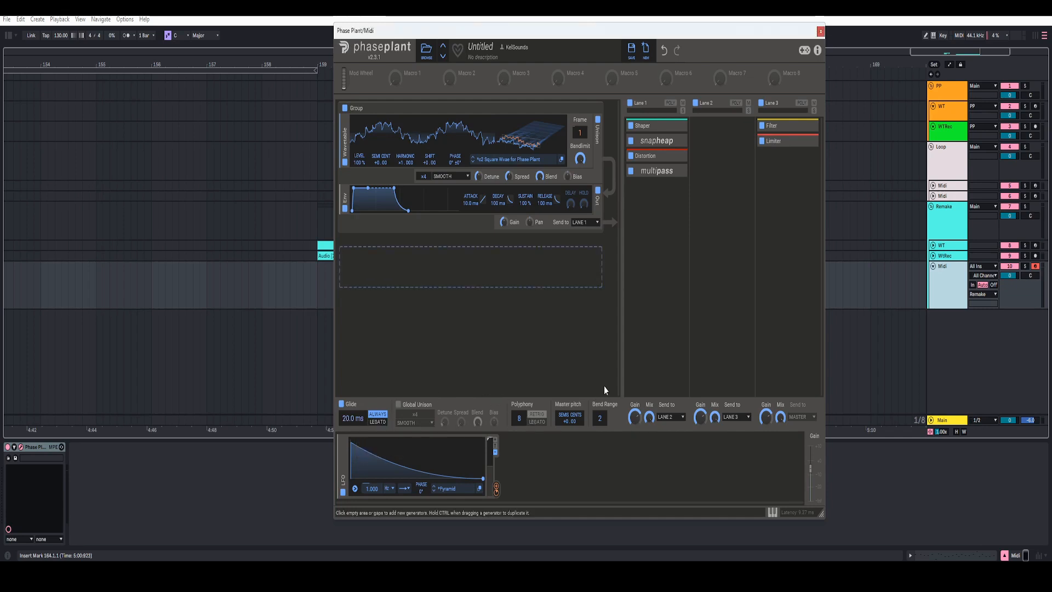
pyautogui.moveTo(520, 420); pyautogui.dragTo(520, 444)
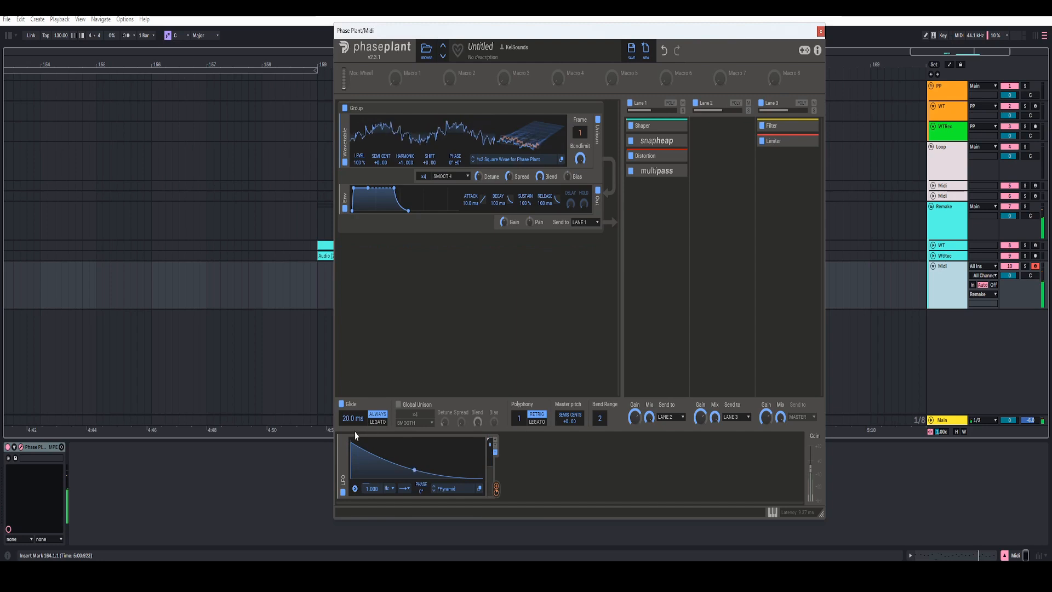
pyautogui.moveTo(352, 421); pyautogui.dragTo(353, 425)
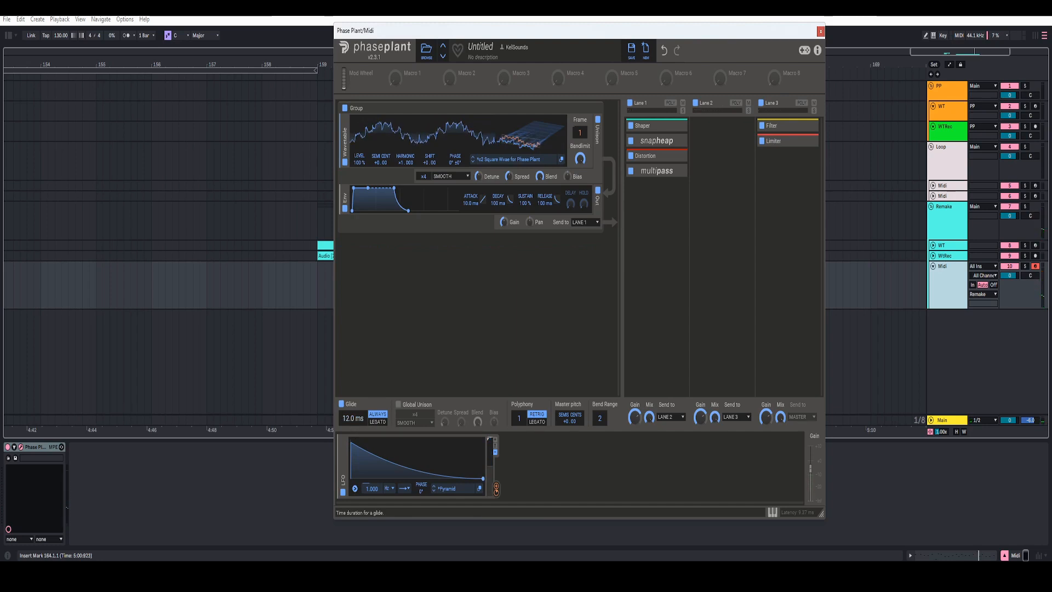
pyautogui.moveTo(353, 420); pyautogui.dragTo(353, 411)
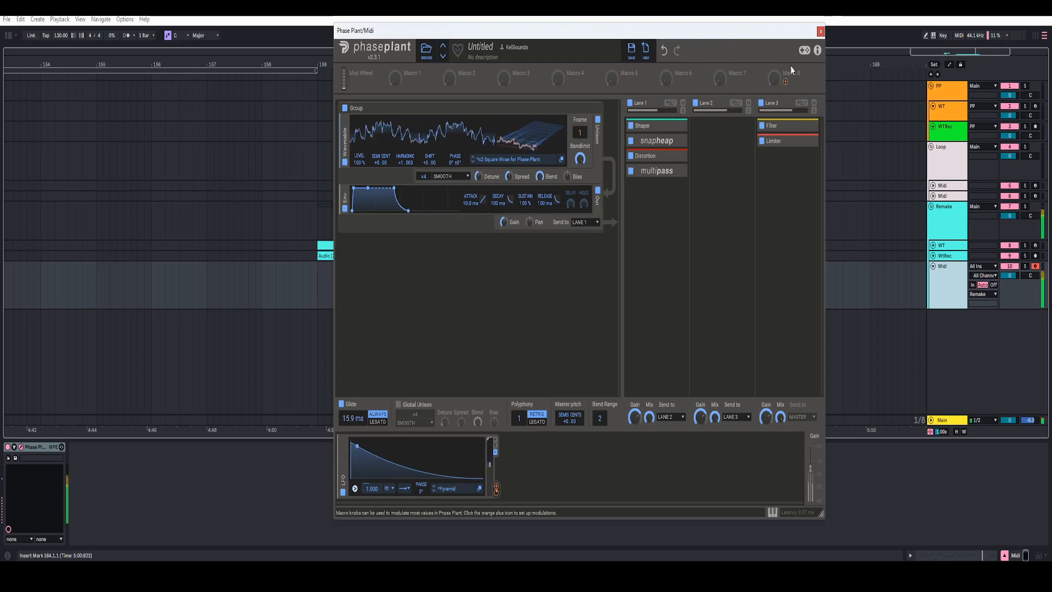
pyautogui.moveTo(638, 32); pyautogui.dragTo(624, 30)
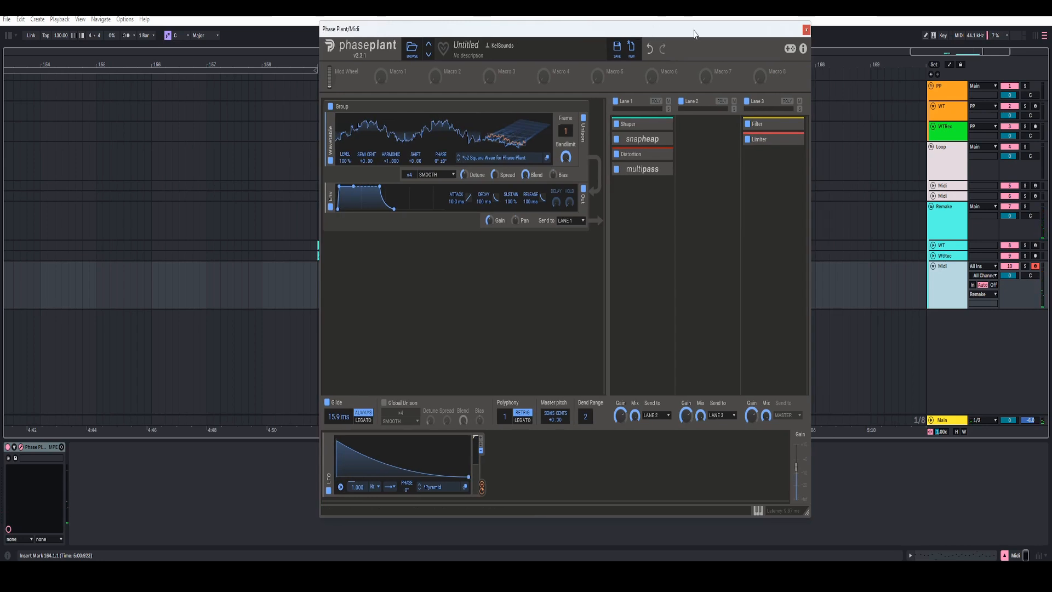
pyautogui.moveTo(693, 31); pyautogui.dragTo(670, 40)
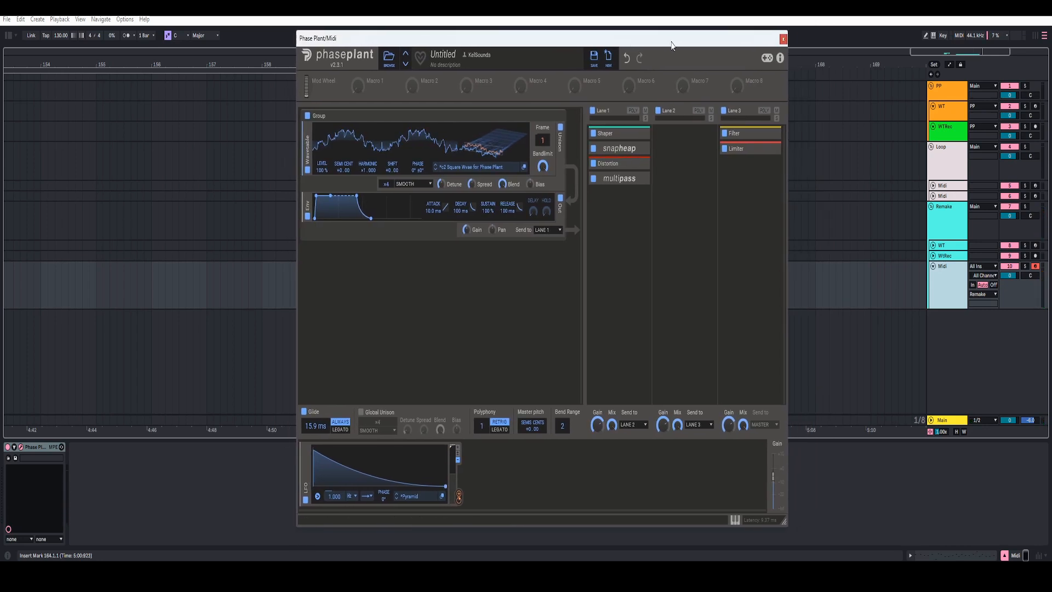